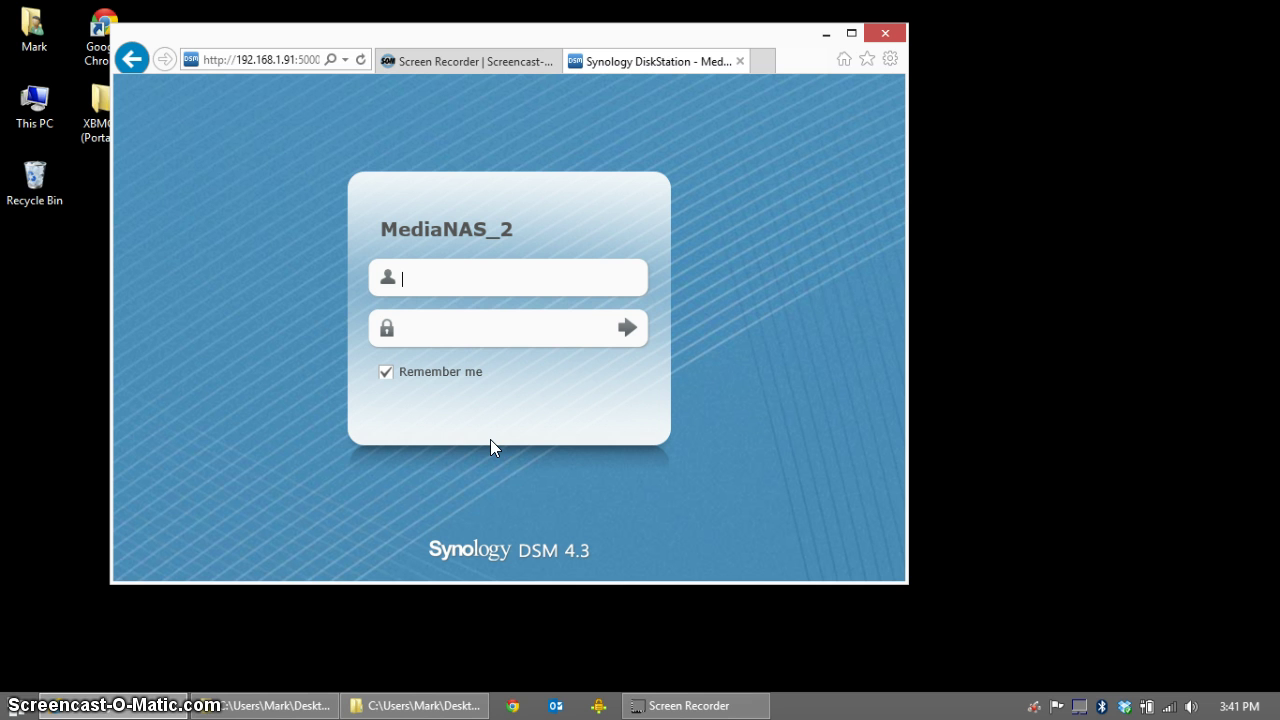
# Step: Sign in to DSM with the saved administrator login
pyautogui.click(474, 278)
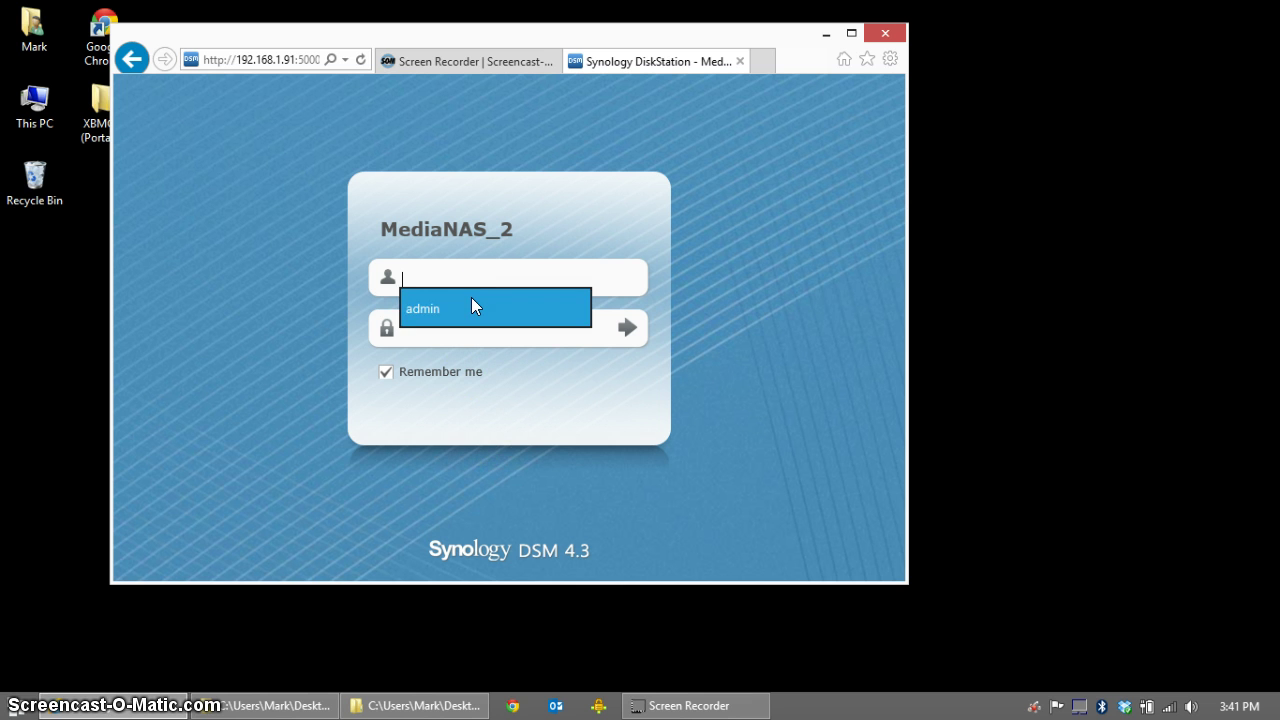
pyautogui.click(472, 304)
pyautogui.click(632, 330)
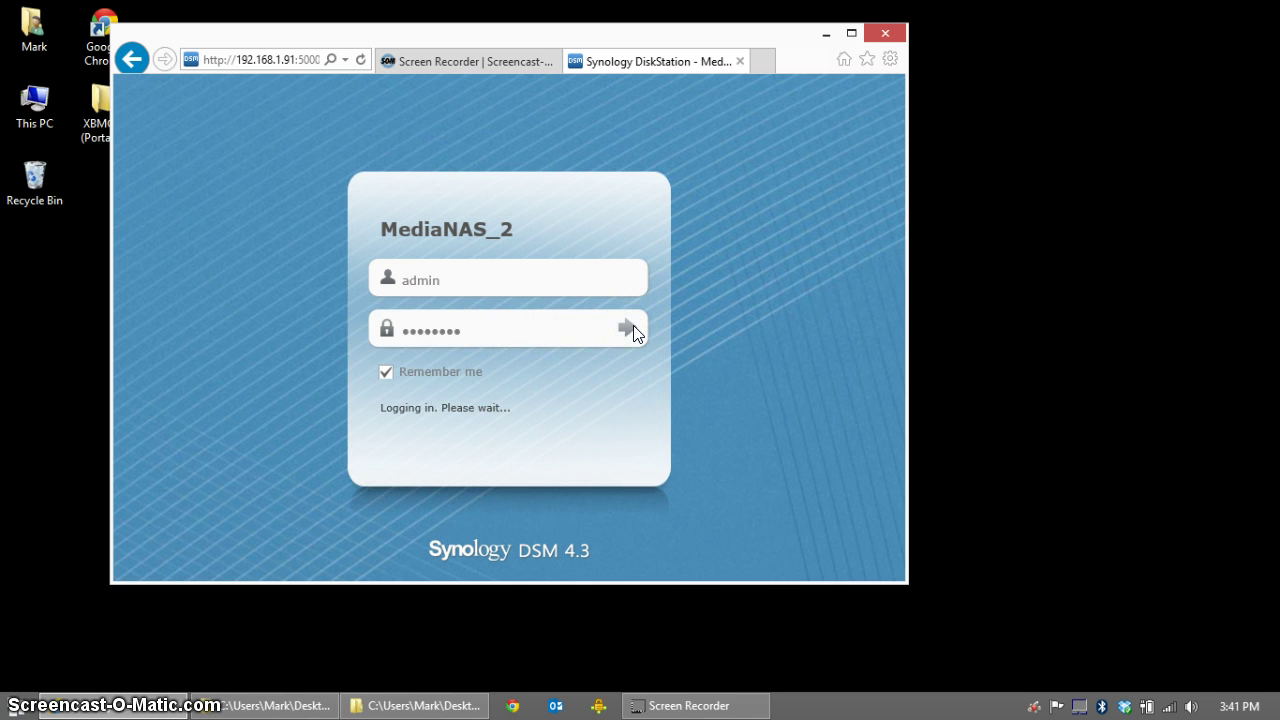
# Step: Maximize the browser window so the full DSM 4.3 desktop shows
pyautogui.click(751, 285)
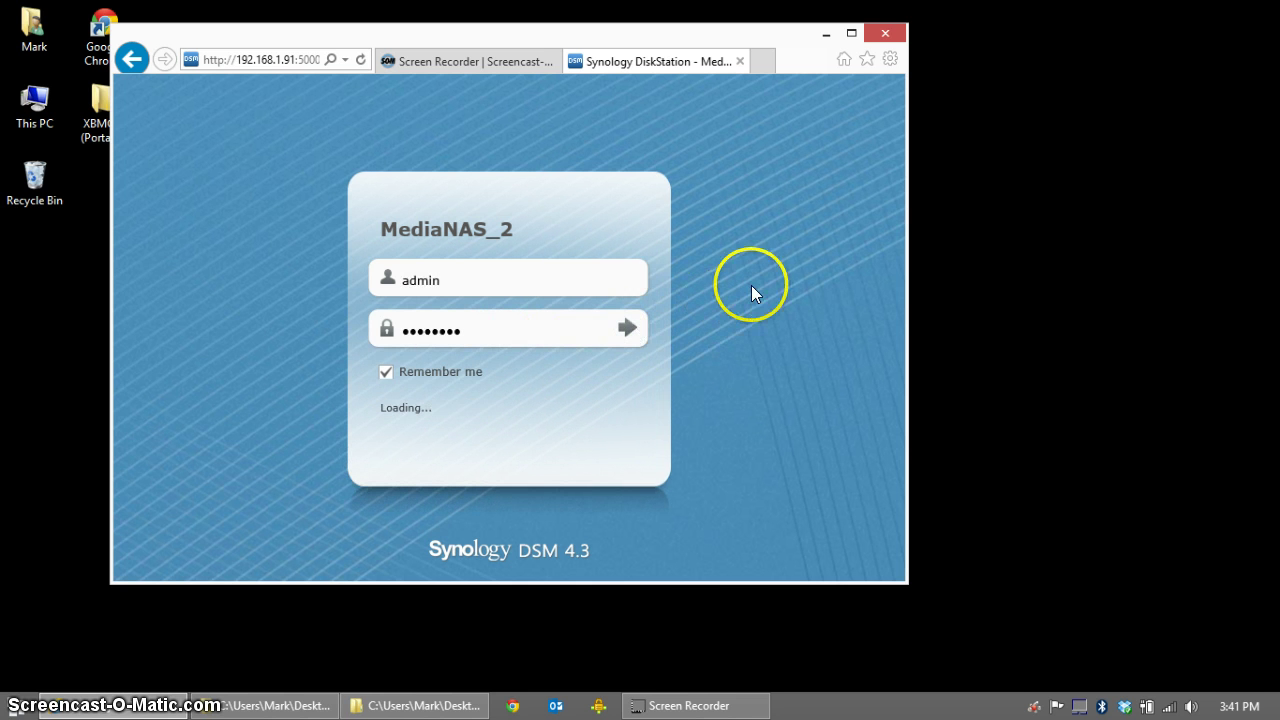
pyautogui.click(851, 33)
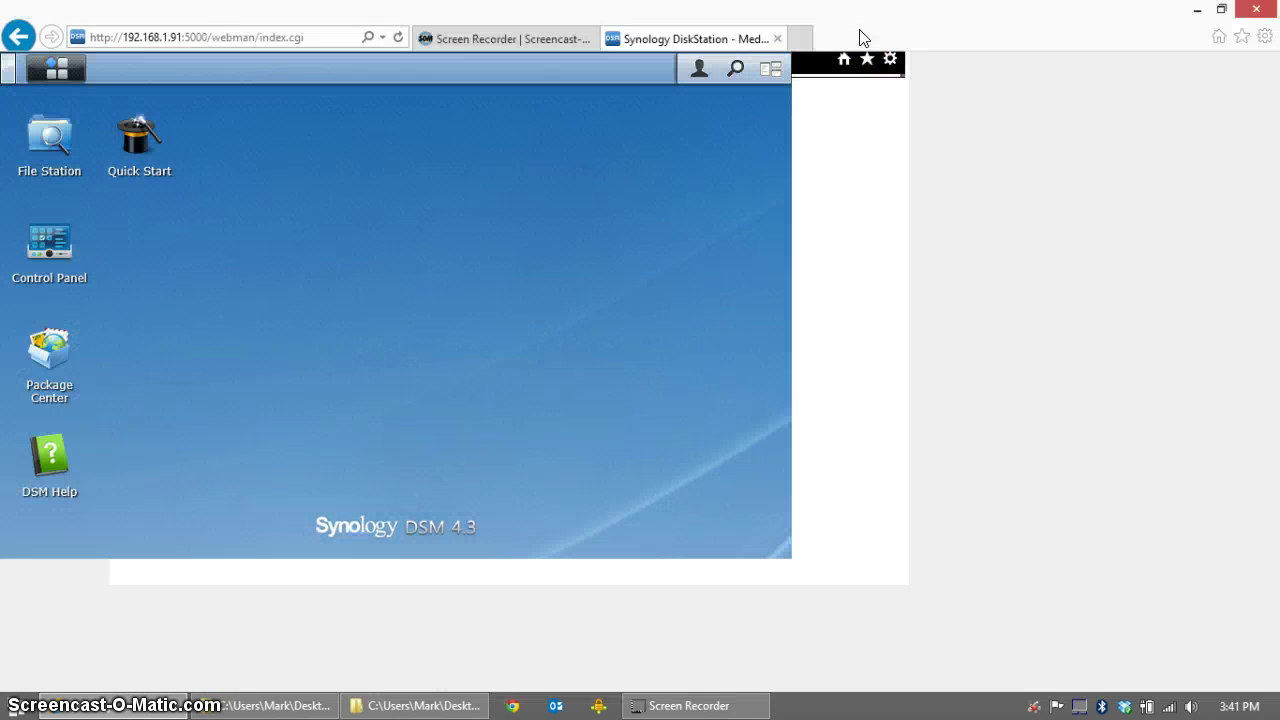
pyautogui.click(604, 182)
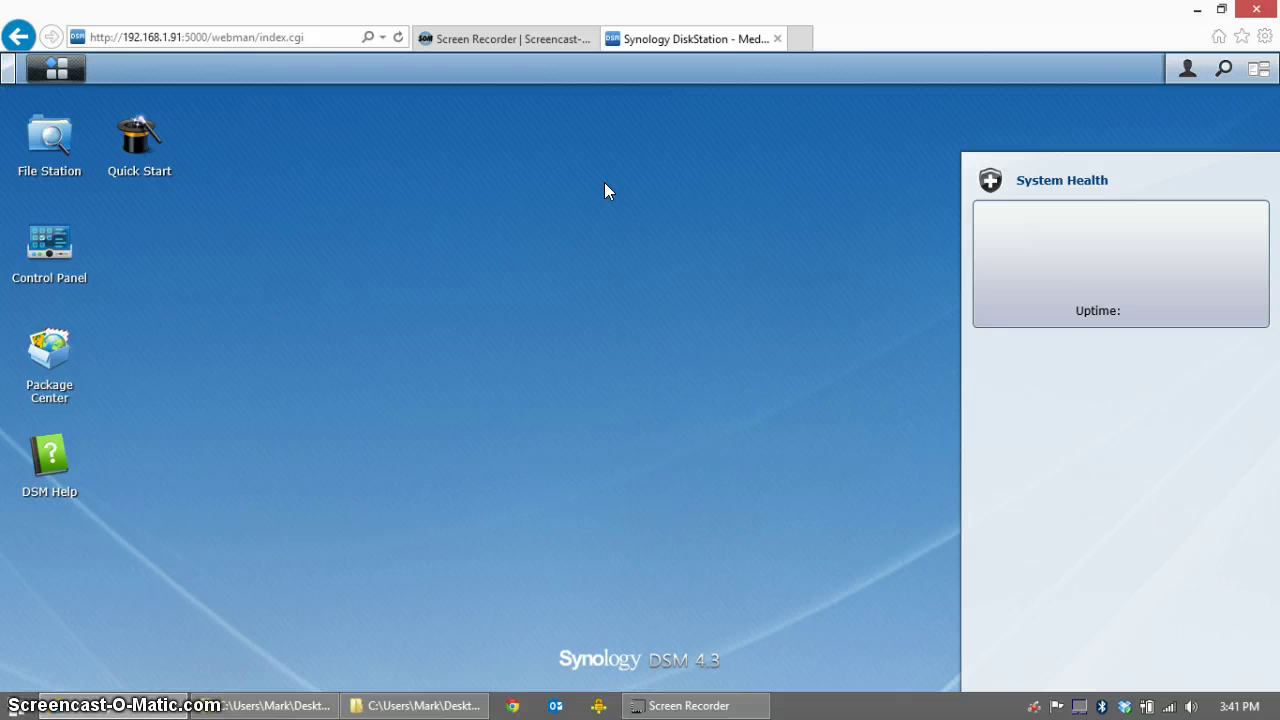
# Step: Enable Web Station and MySQL under Control Panel > Web Services and apply the change
pyautogui.click(47, 252)
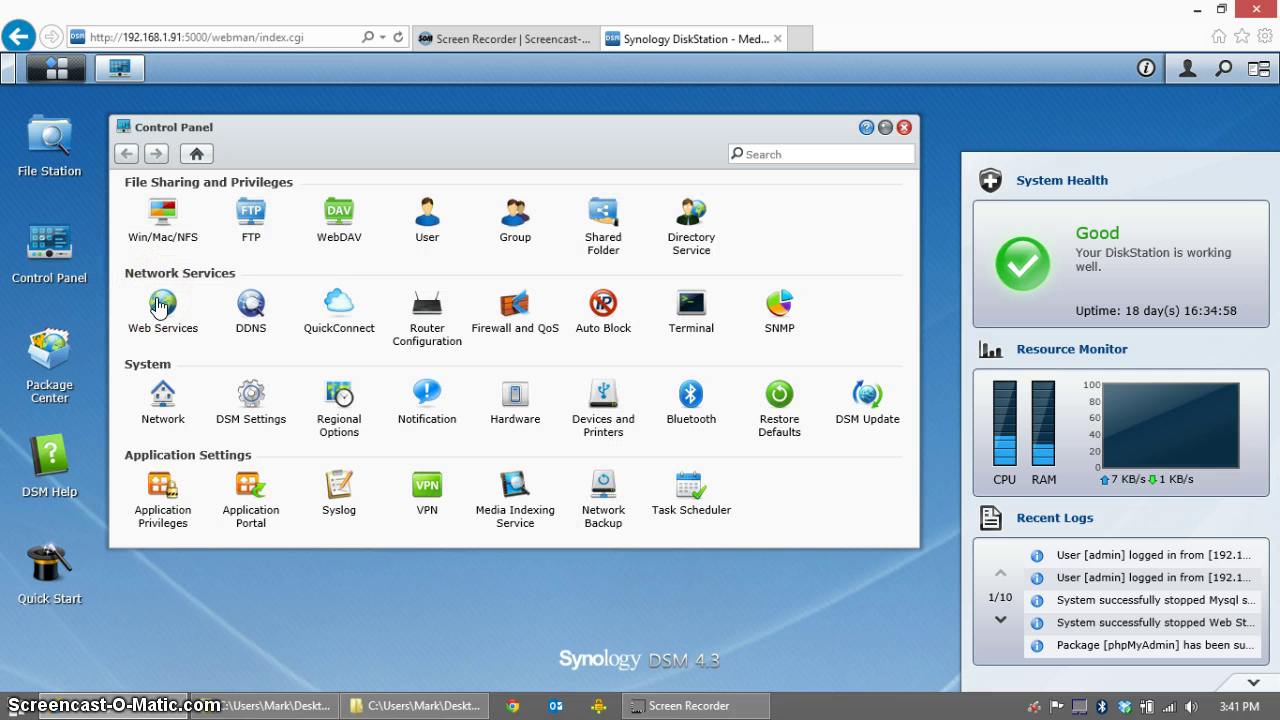
pyautogui.click(158, 307)
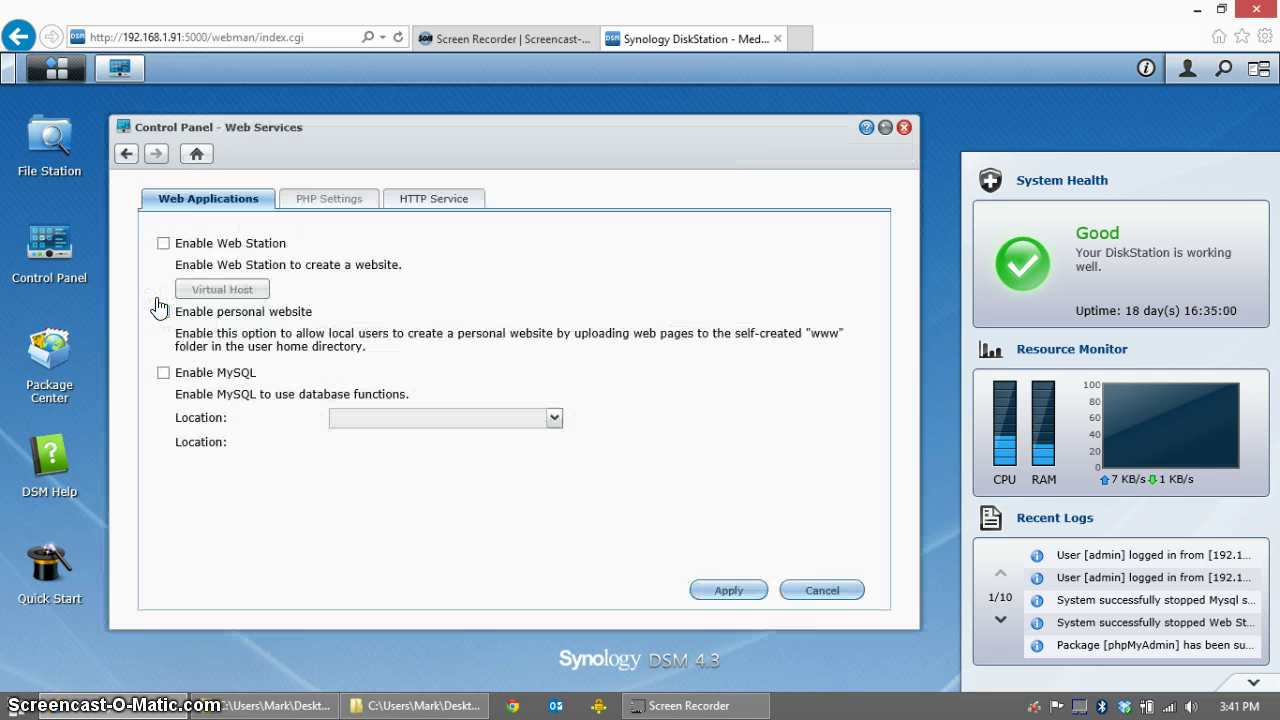
pyautogui.click(166, 247)
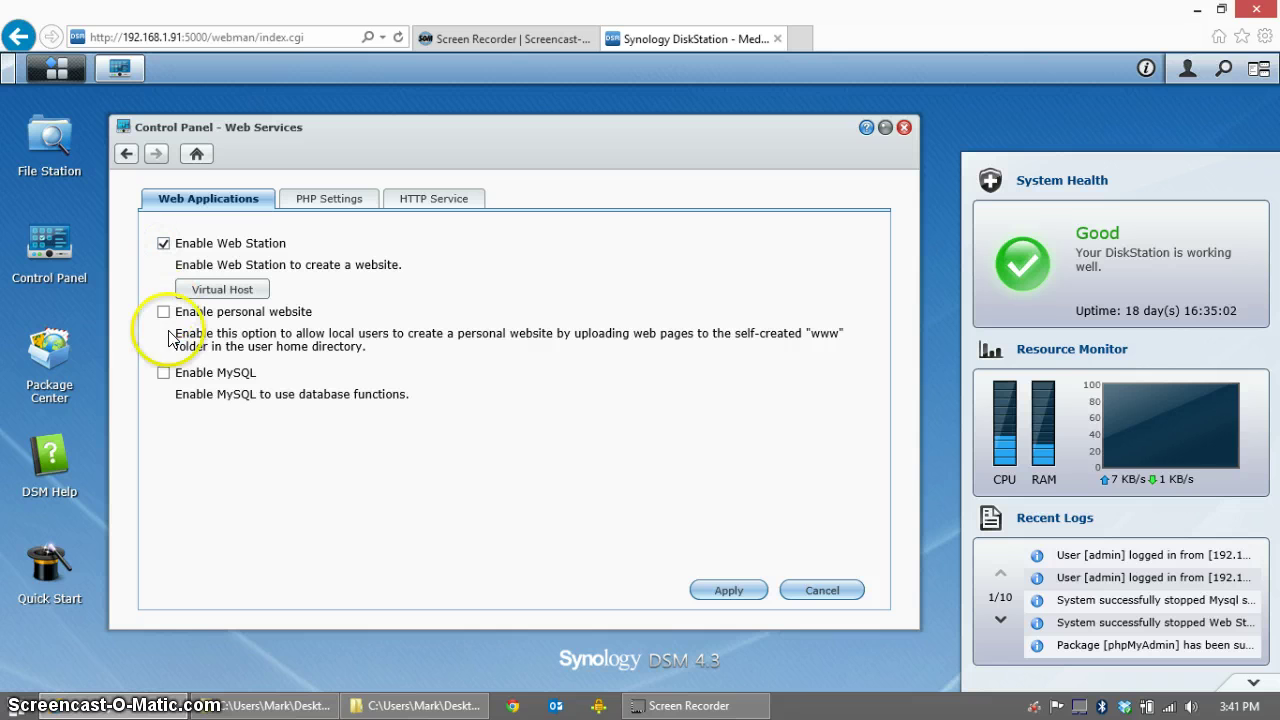
pyautogui.click(163, 375)
pyautogui.click(729, 590)
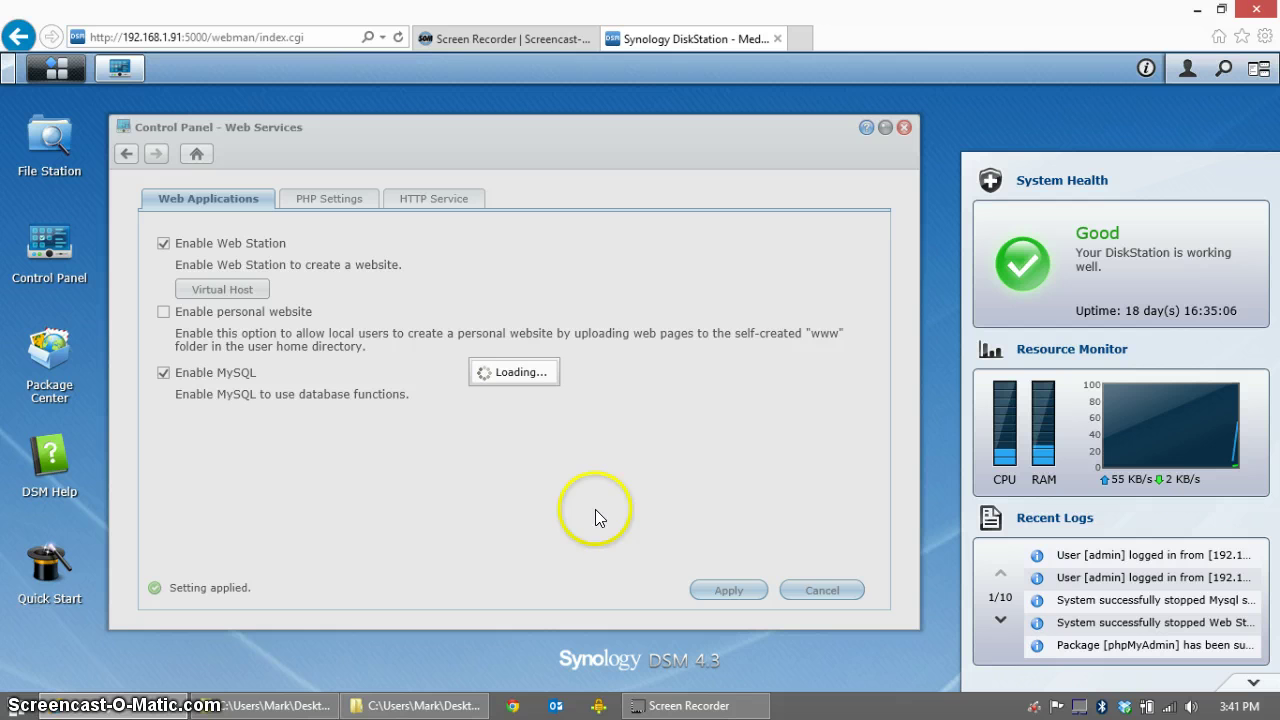
# Step: Install phpMyAdmin from the All packages list in Package Center
pyautogui.click(50, 352)
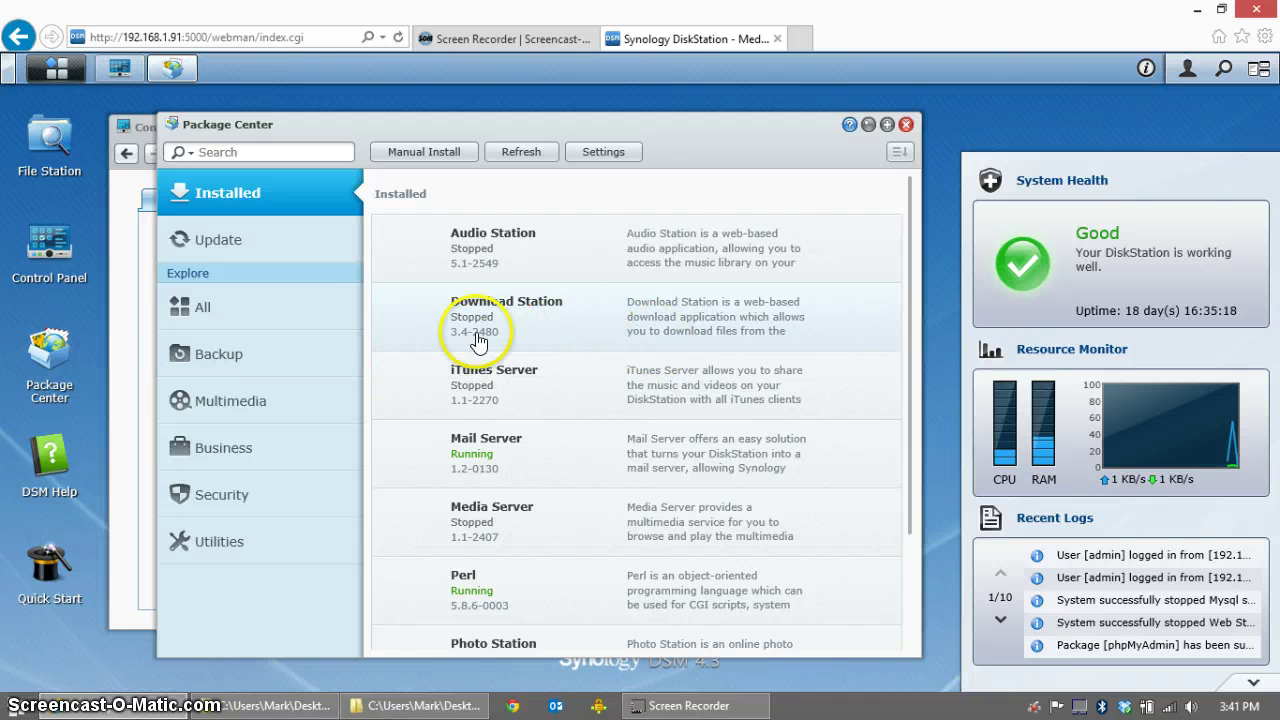
pyautogui.click(272, 315)
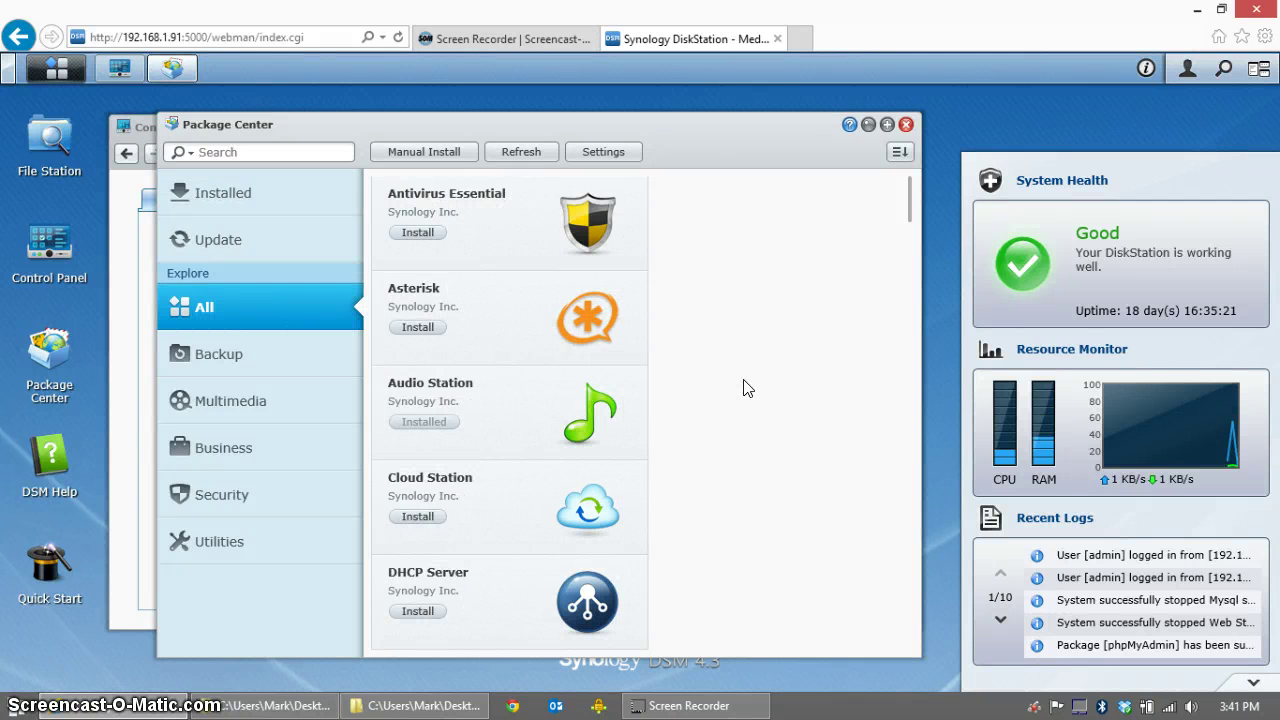
pyautogui.scroll(-3, 746, 389)
pyautogui.scroll(-3, 743, 388)
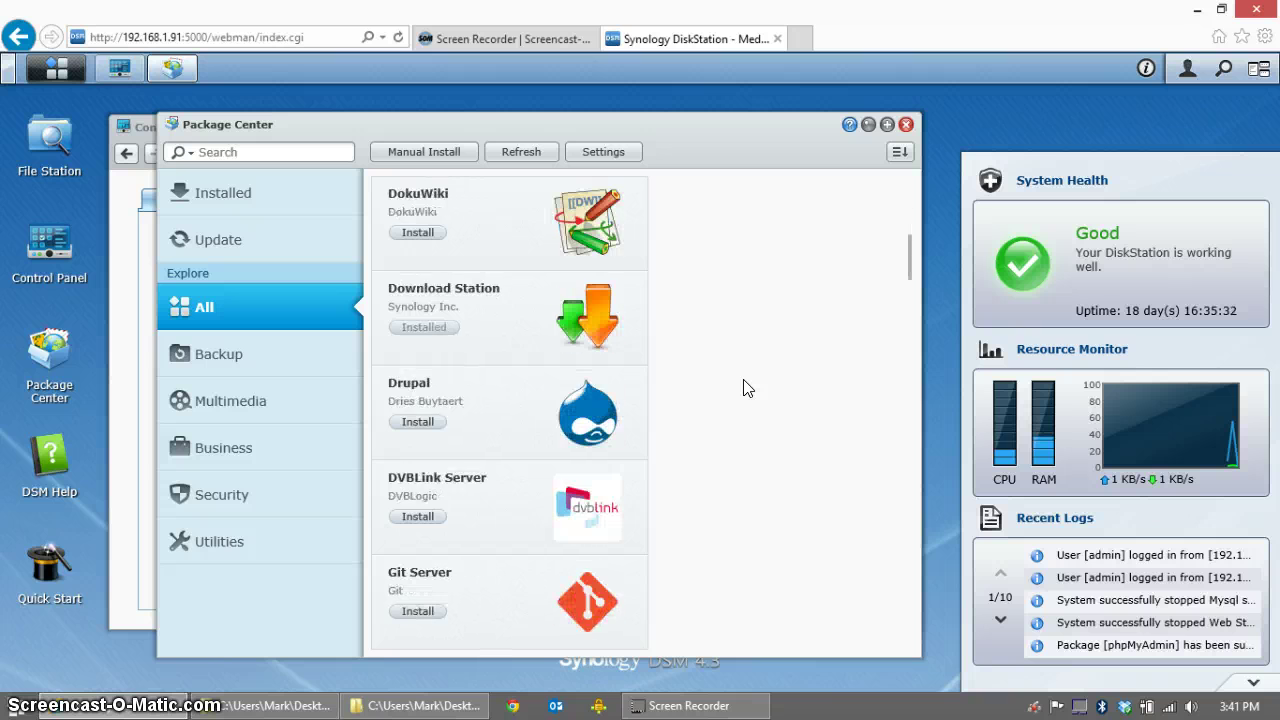
pyautogui.scroll(-5, 743, 388)
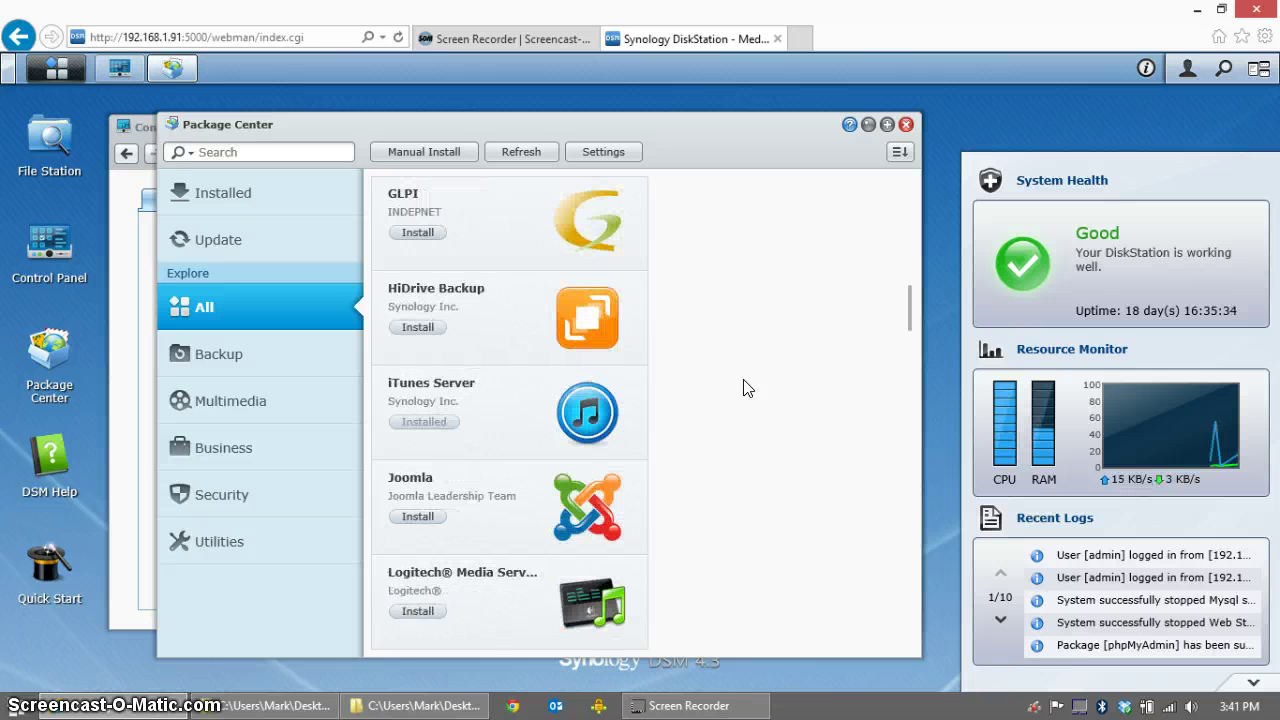
pyautogui.scroll(-5, 743, 388)
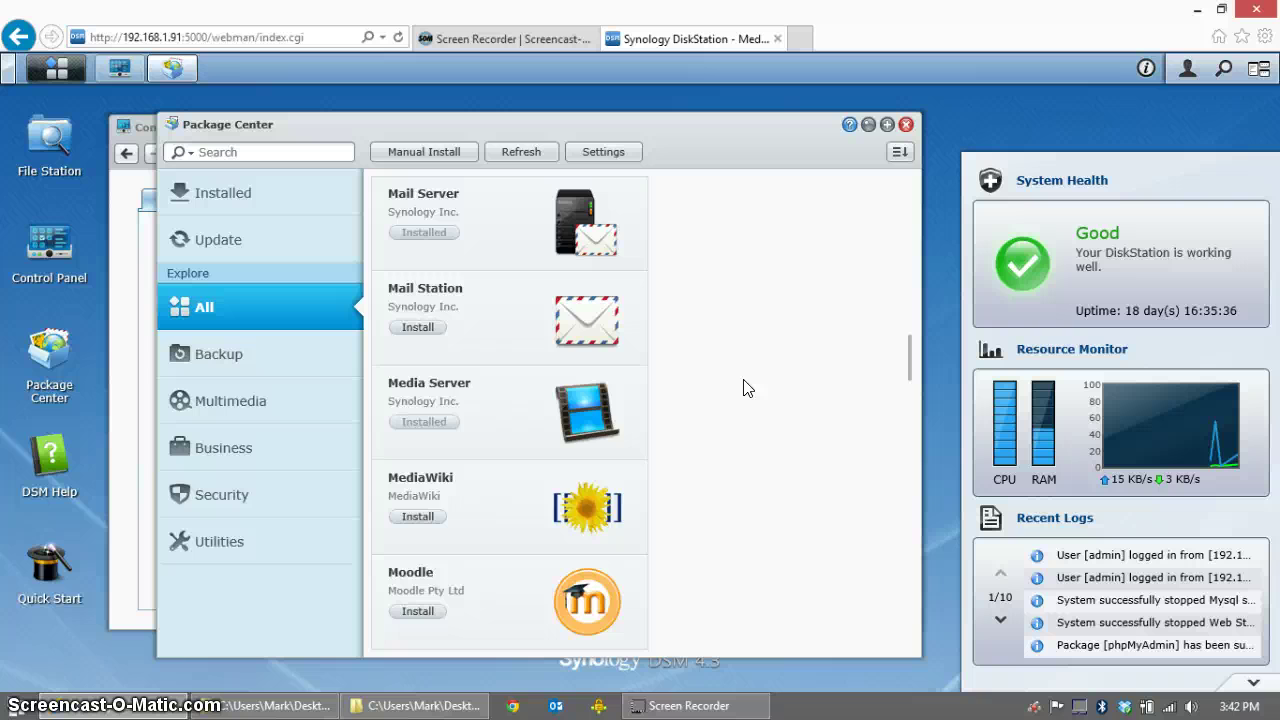
pyautogui.scroll(-8, 743, 388)
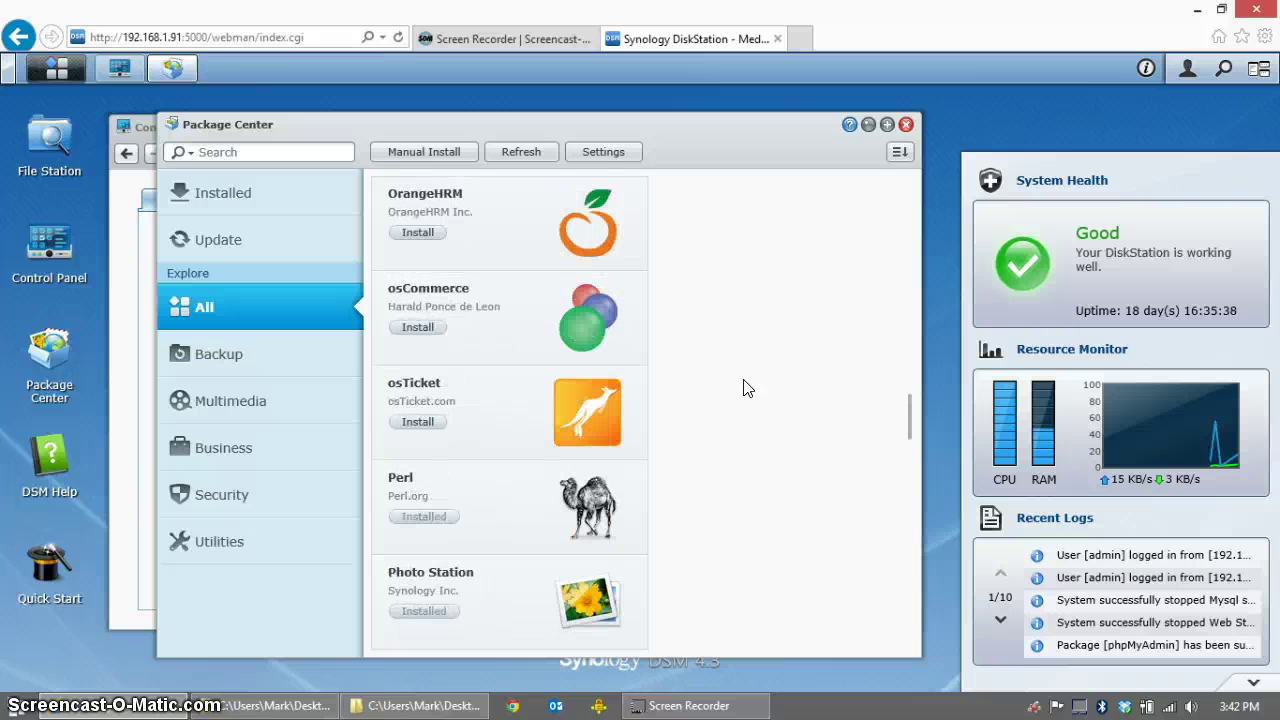
pyautogui.scroll(-1, 743, 388)
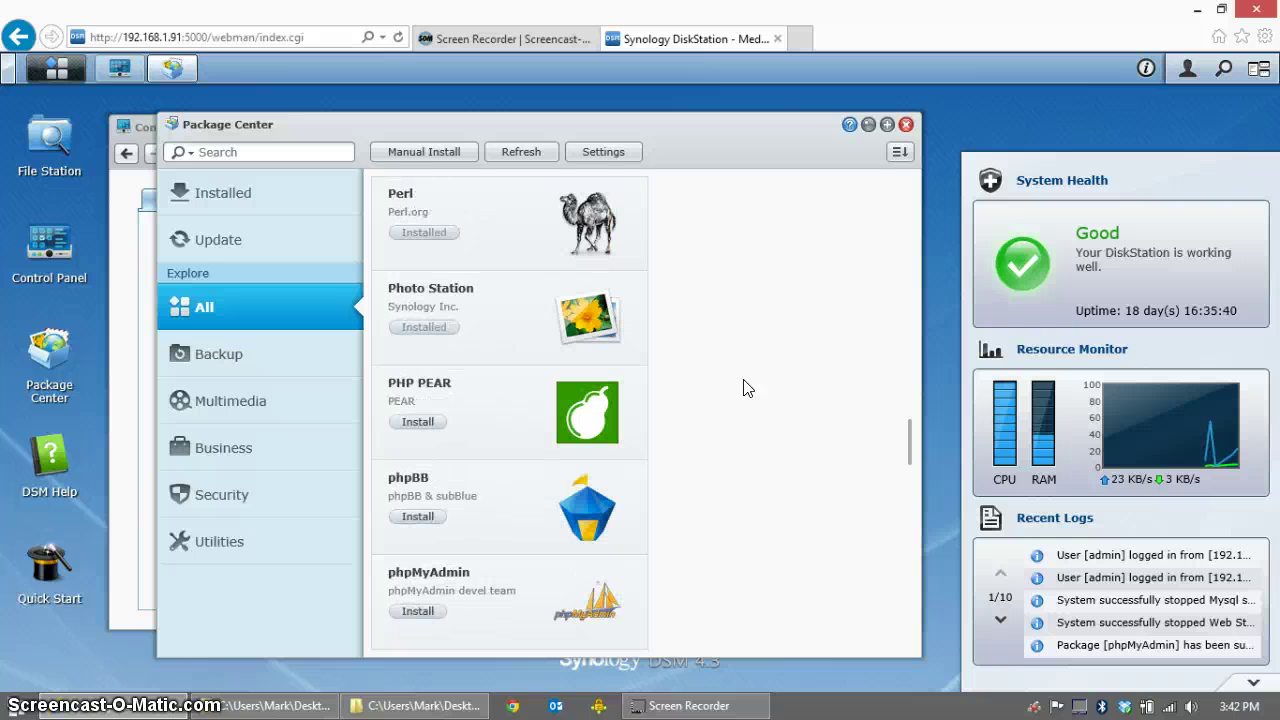
pyautogui.click(418, 611)
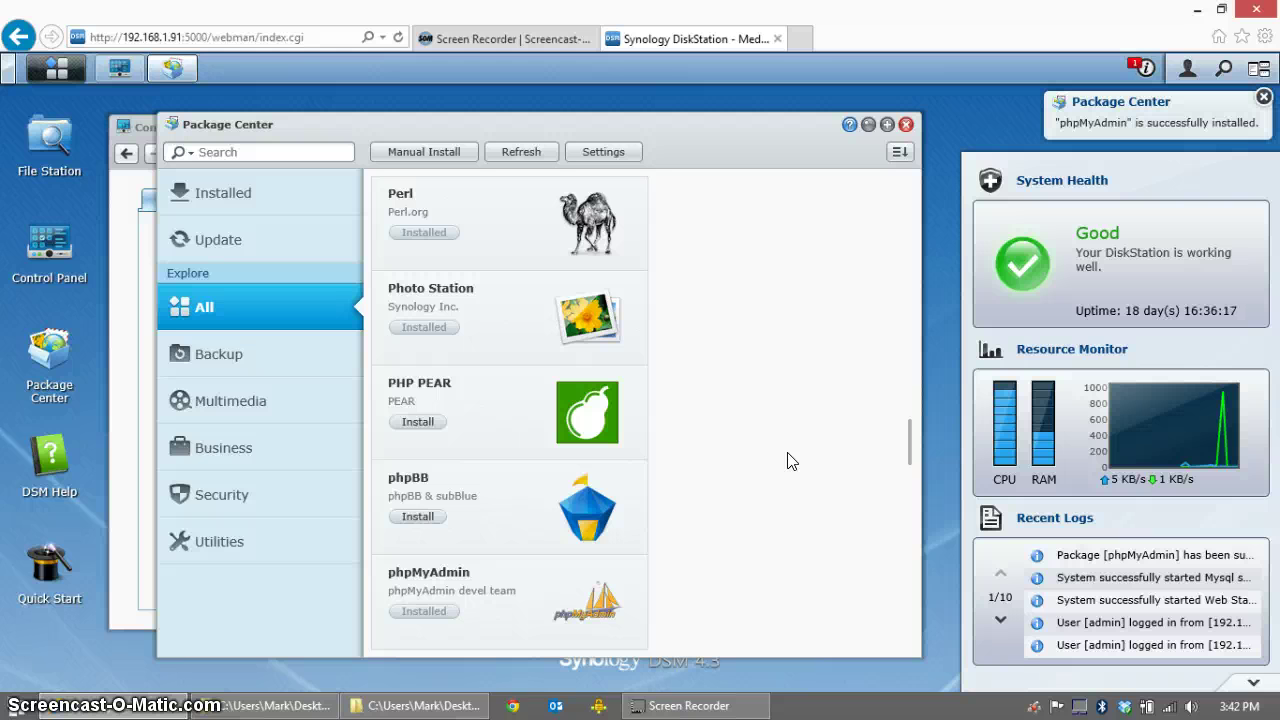
# Step: Launch phpMyAdmin from the DSM main menu, log in as root, and view the Users overview
pyautogui.click(56, 69)
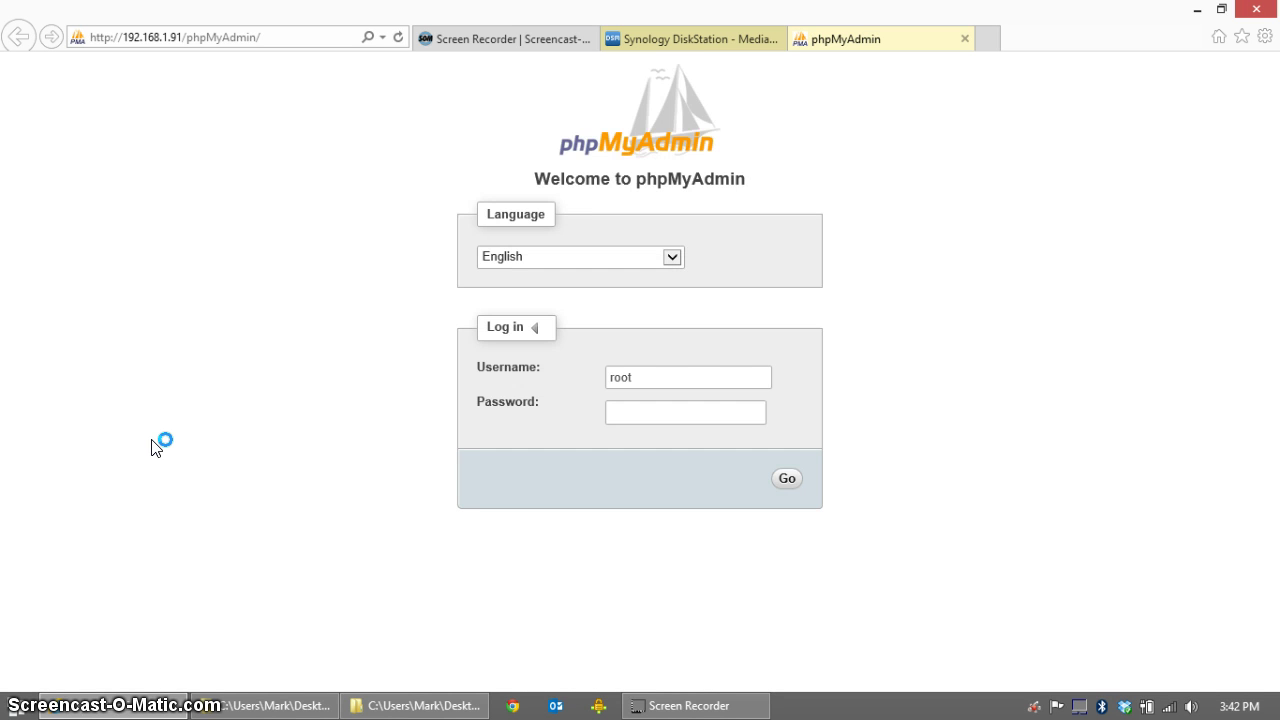
pyautogui.click(788, 480)
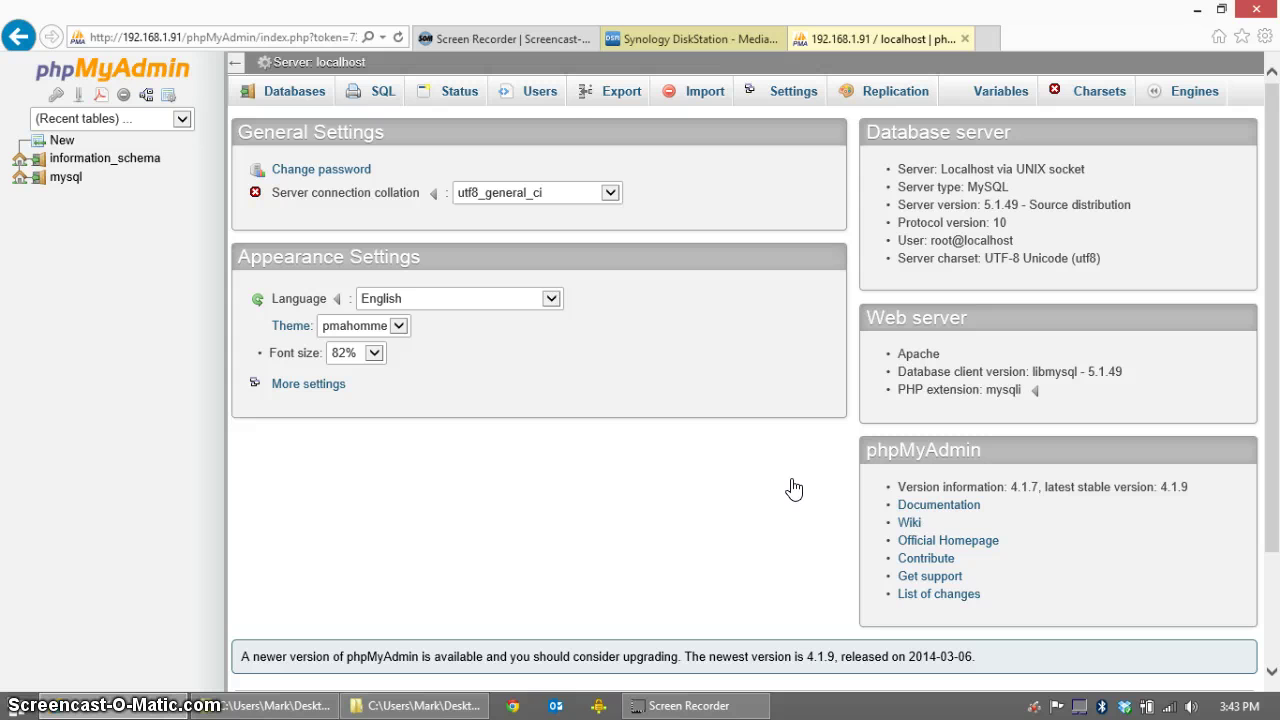
pyautogui.click(535, 100)
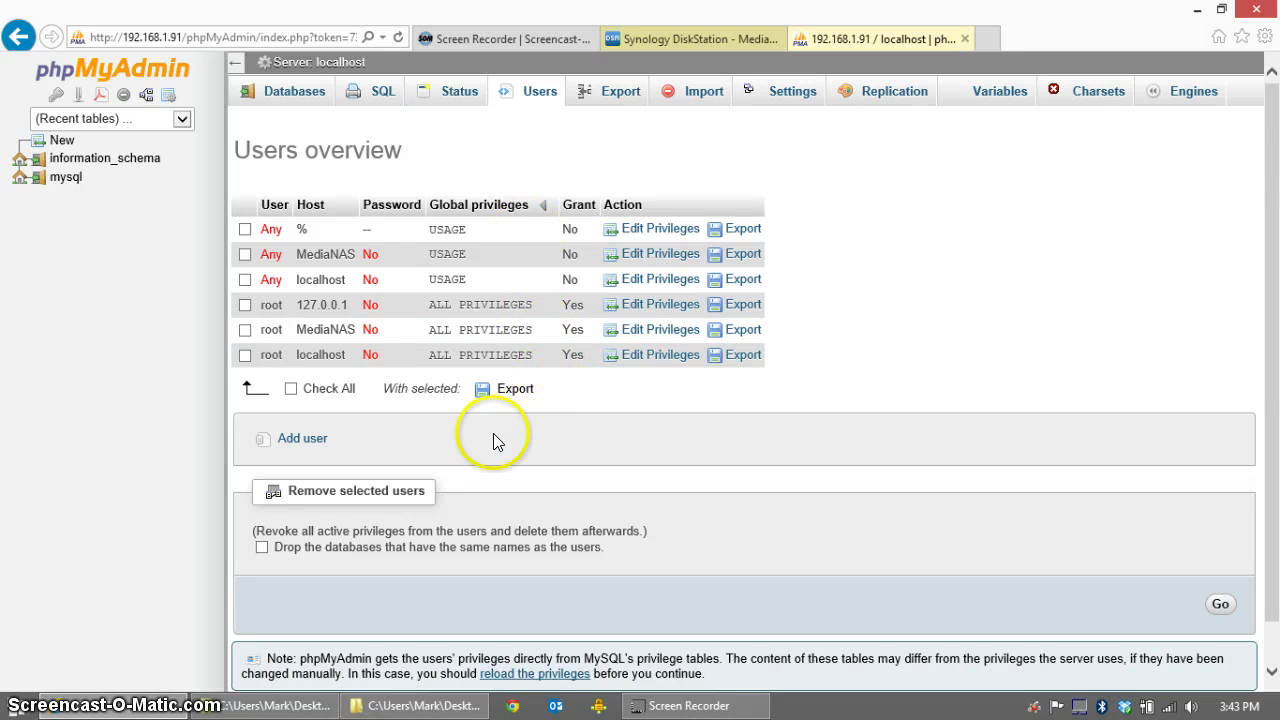
# Step: Start a new MySQL user, entering its user name and the account password twice
pyautogui.click(306, 441)
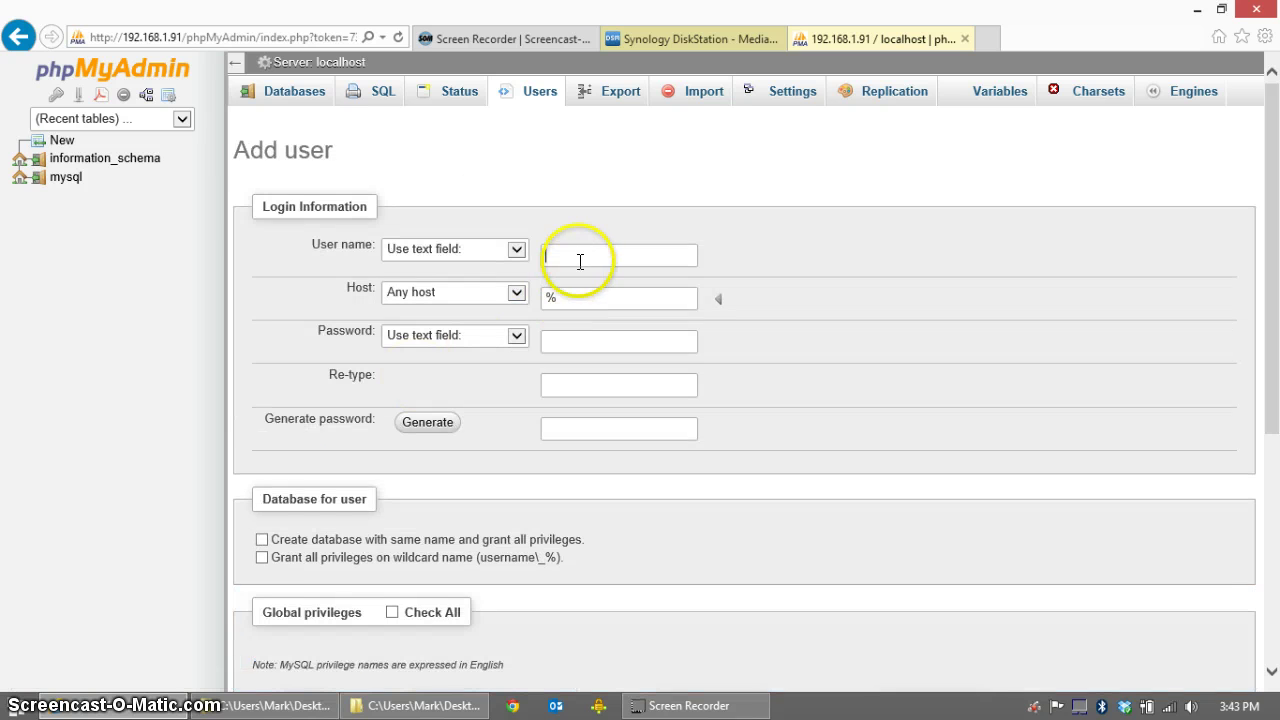
pyautogui.click(581, 256)
pyautogui.write('x')
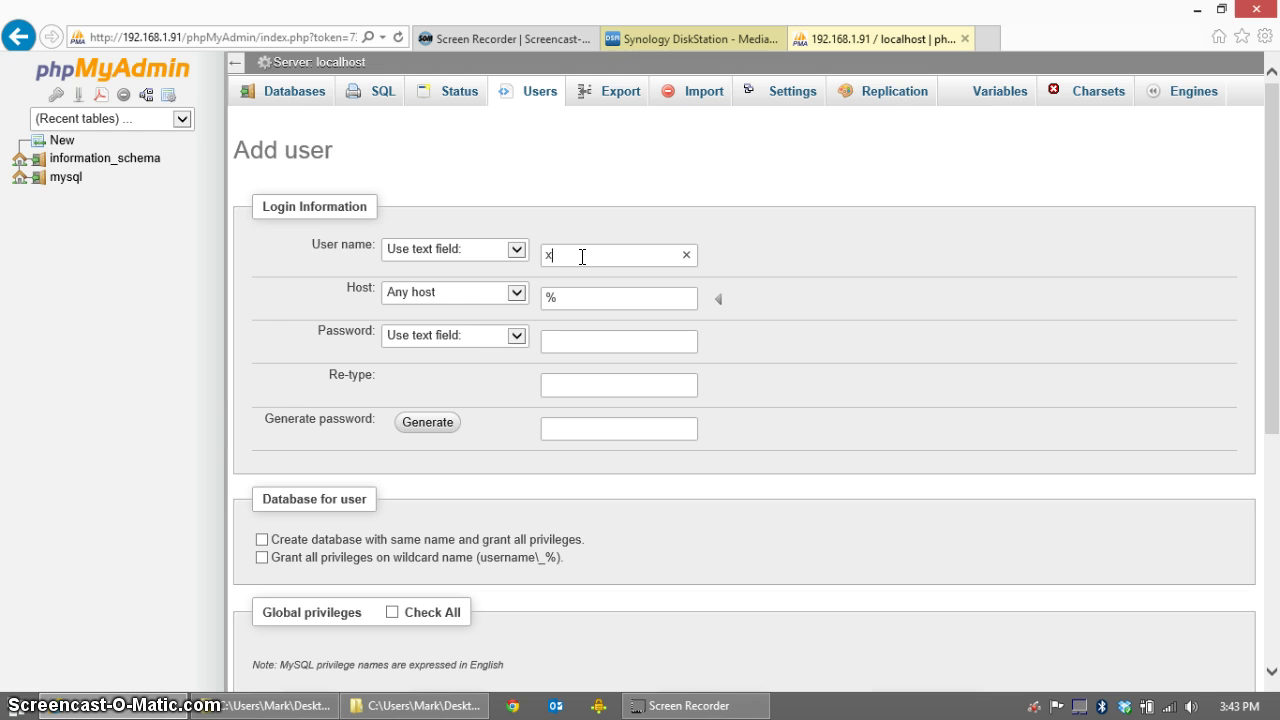
pyautogui.write('bmc12')
pyautogui.click(586, 340)
pyautogui.write('xbmc12')
pyautogui.click(587, 383)
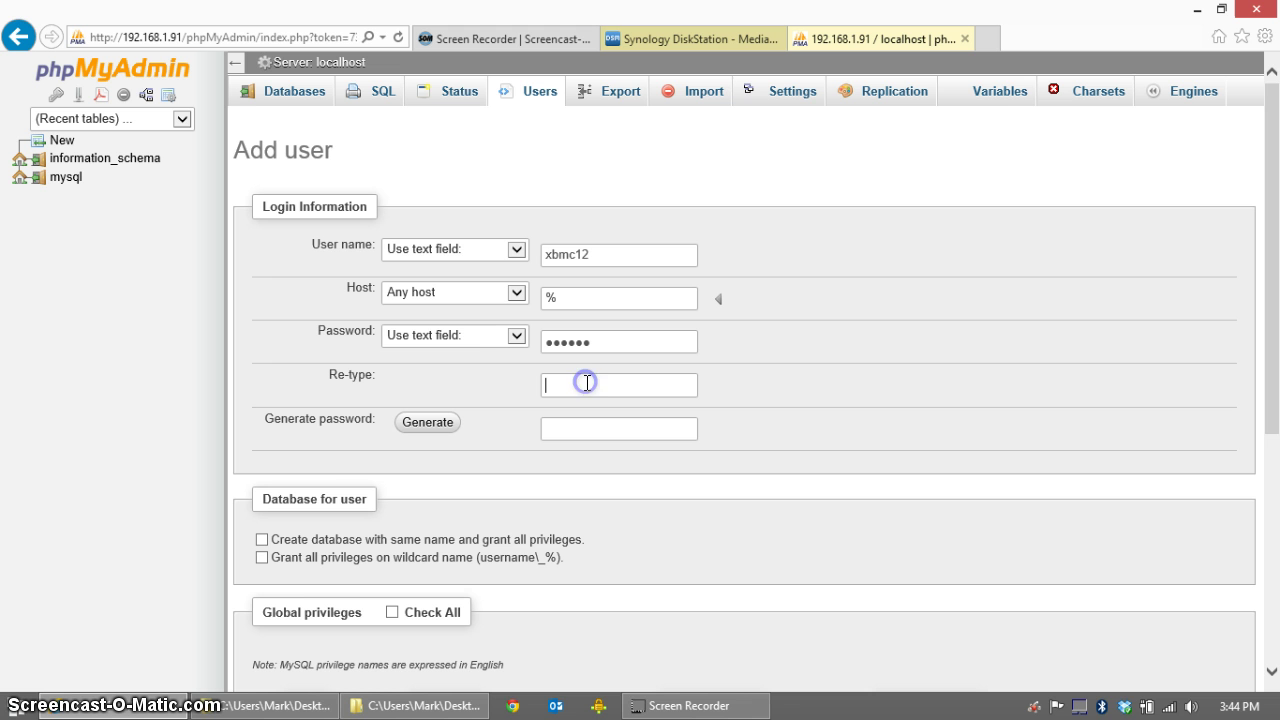
pyautogui.write('xbmc12')
# Step: Grant all privileges on wildcard database names plus all global privileges, then create the user
pyautogui.click(261, 557)
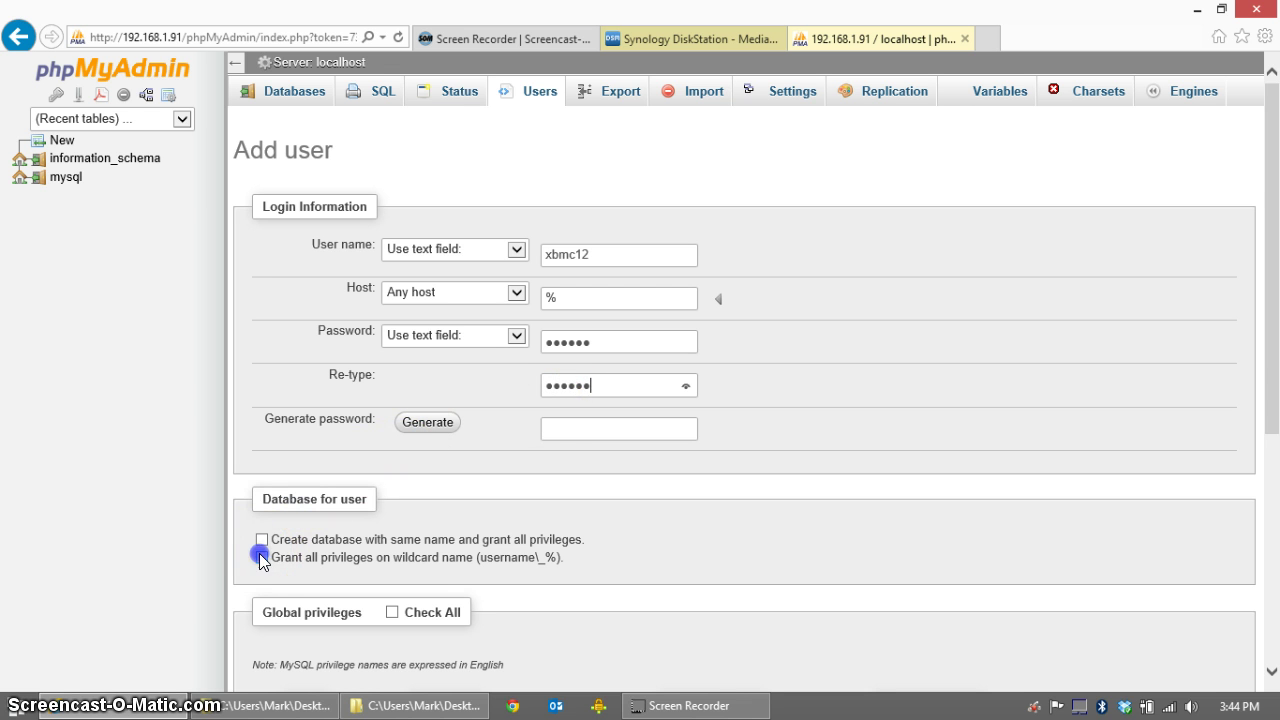
pyautogui.scroll(-1, 613, 563)
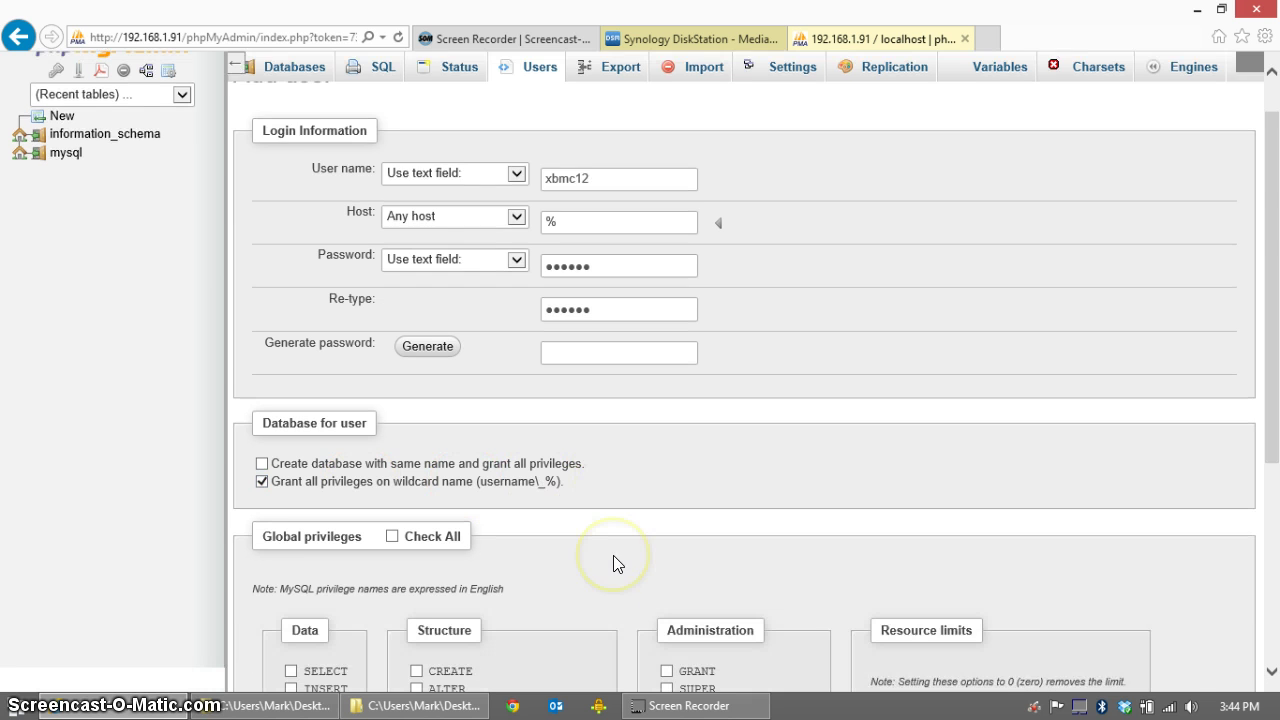
pyautogui.scroll(-3, 614, 560)
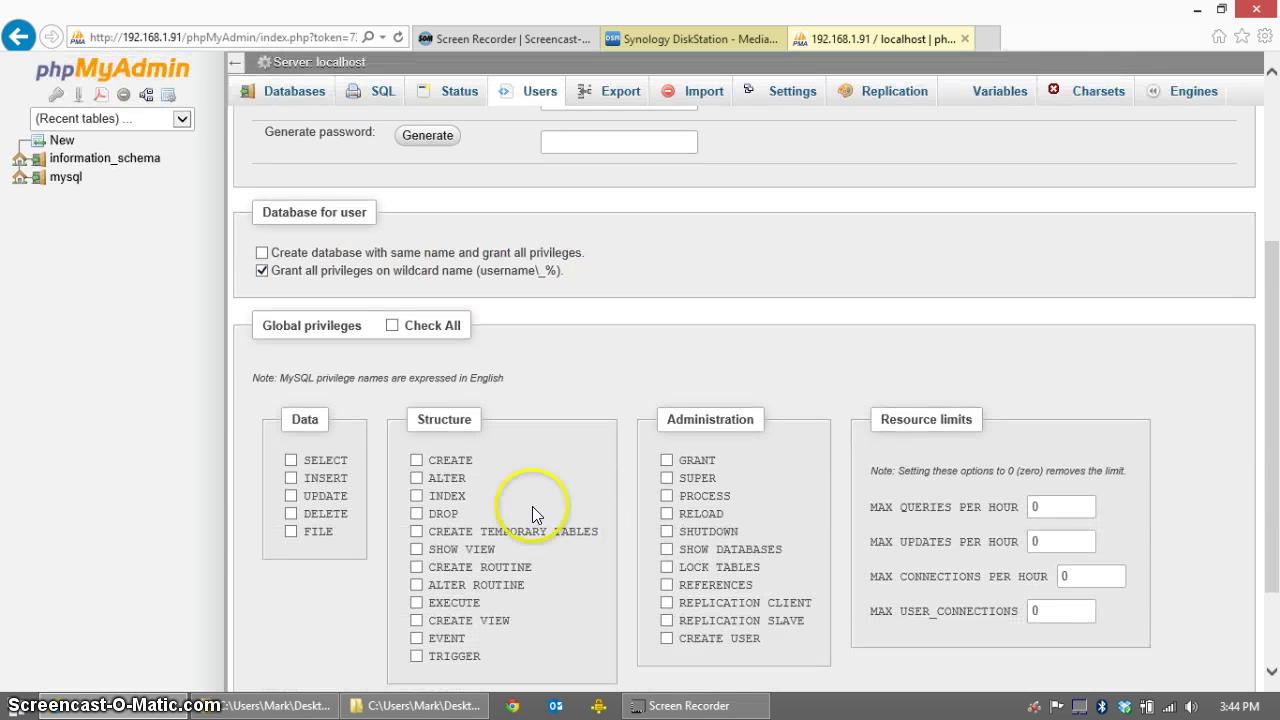
pyautogui.click(392, 326)
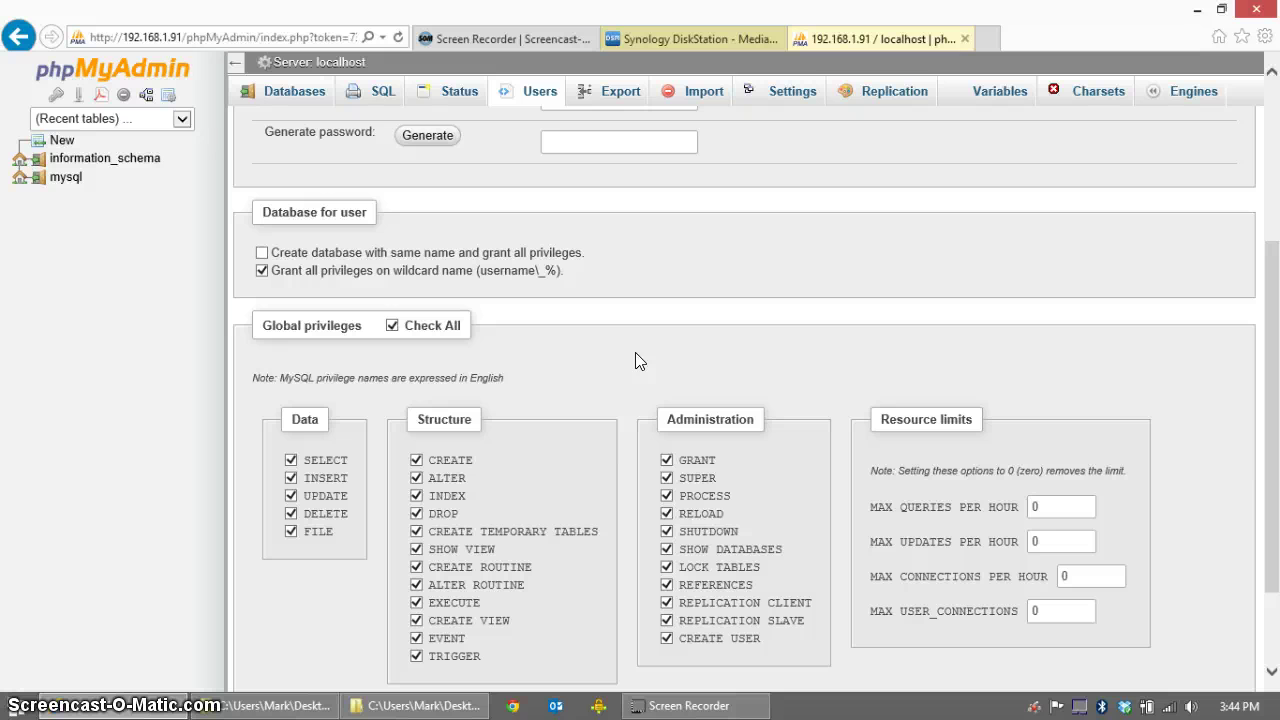
pyautogui.scroll(-2, 635, 360)
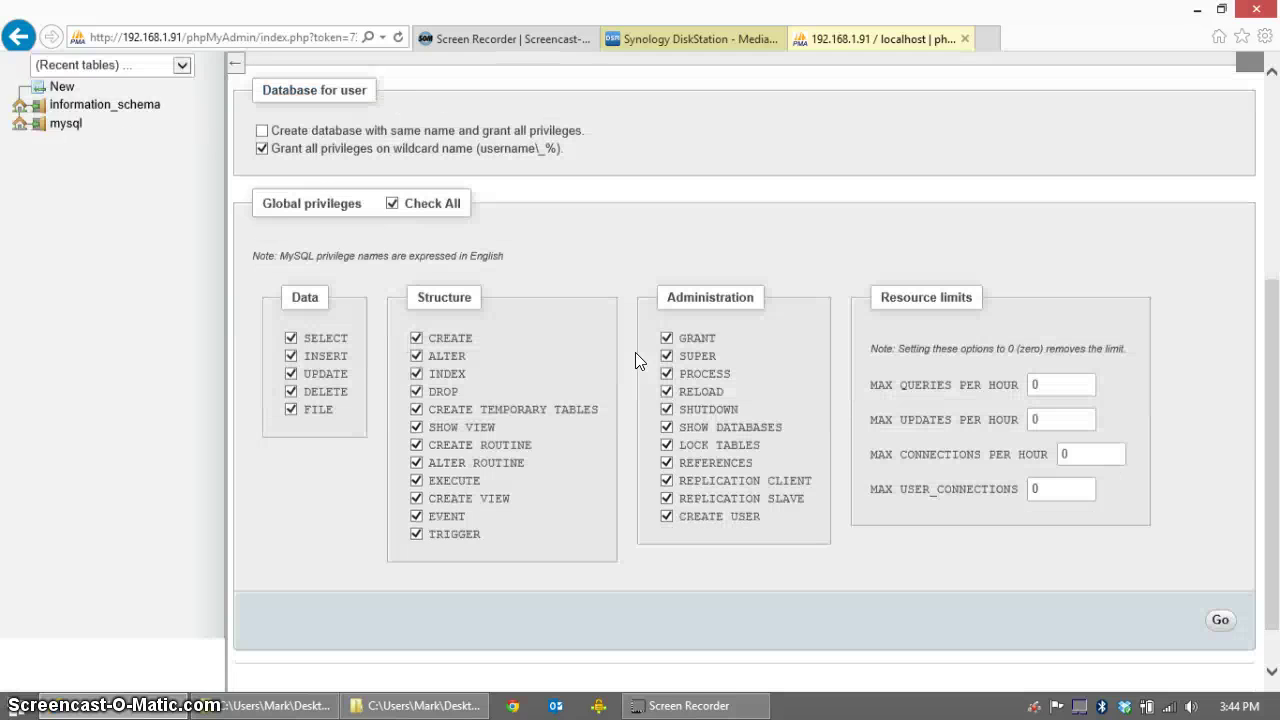
pyautogui.click(1220, 622)
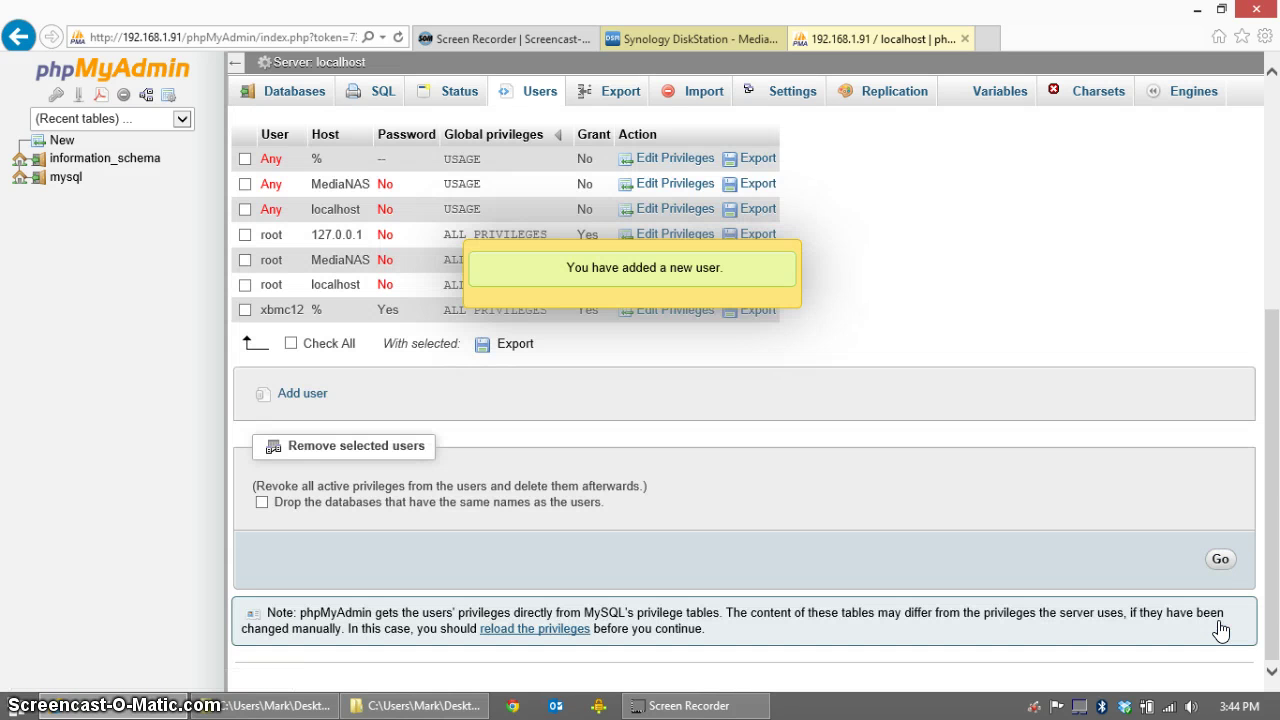
# Step: Scroll back to the Users overview and minimize the browser to reveal the Windows desktop
pyautogui.click(1144, 586)
pyautogui.scroll(2, 897, 471)
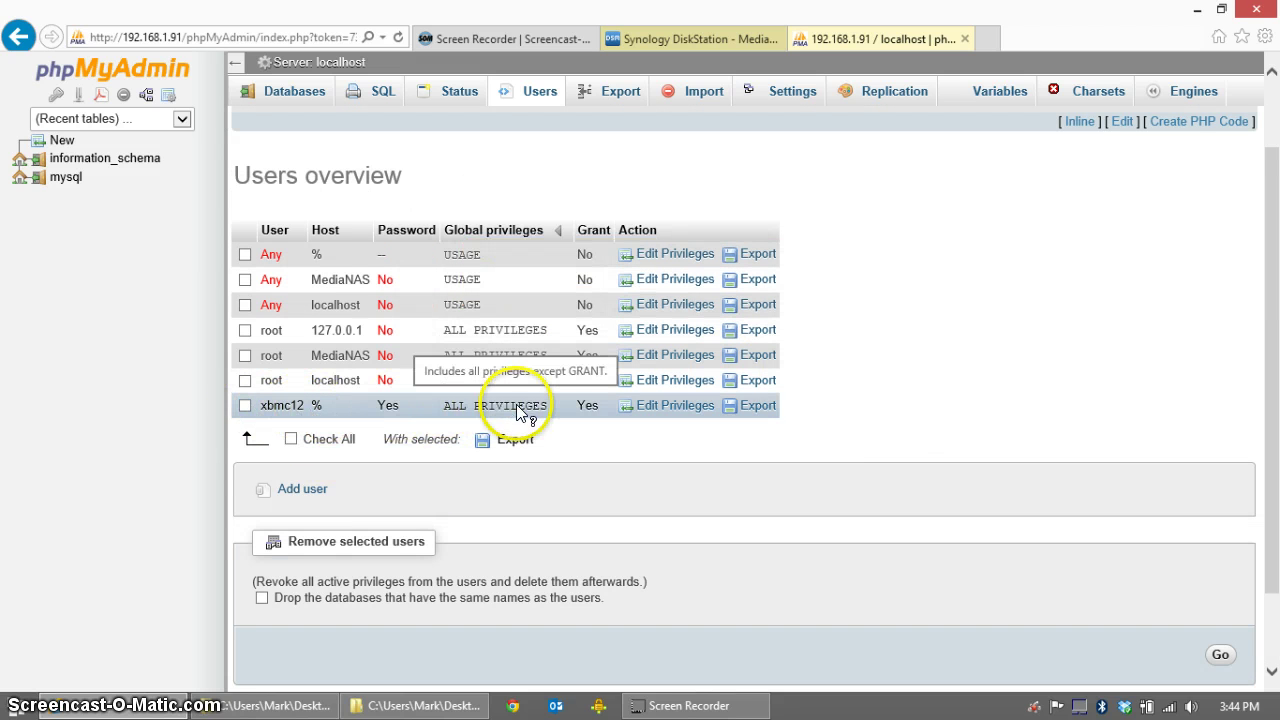
pyautogui.click(1196, 12)
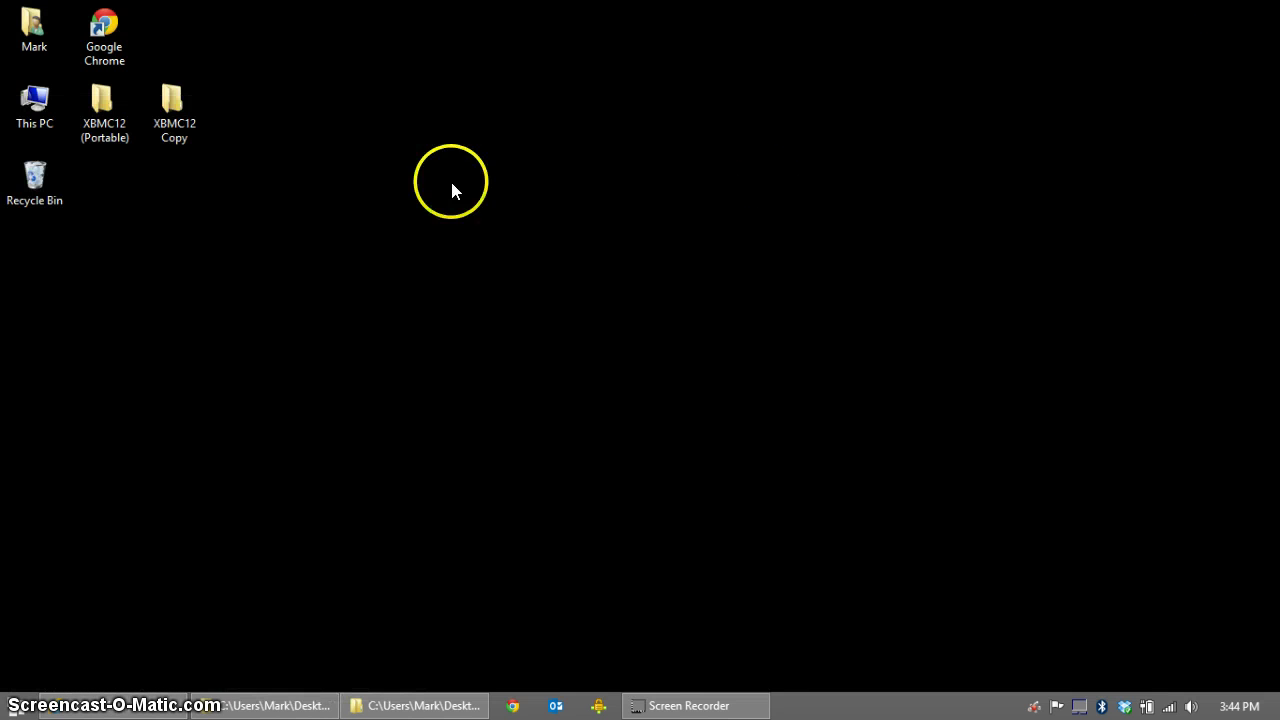
# Step: Open the XBMC12 Copy folder from the desktop and move its window higher
pyautogui.click(172, 108)
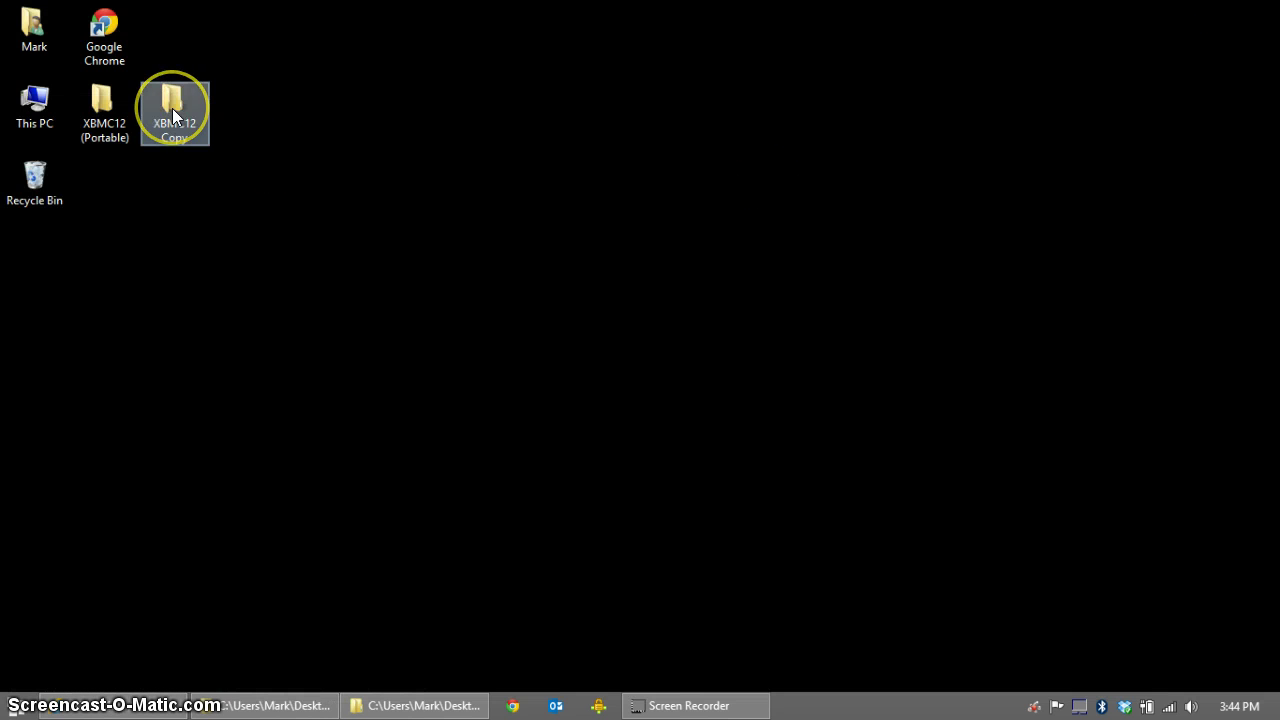
pyautogui.doubleClick(172, 108)
pyautogui.click(500, 112)
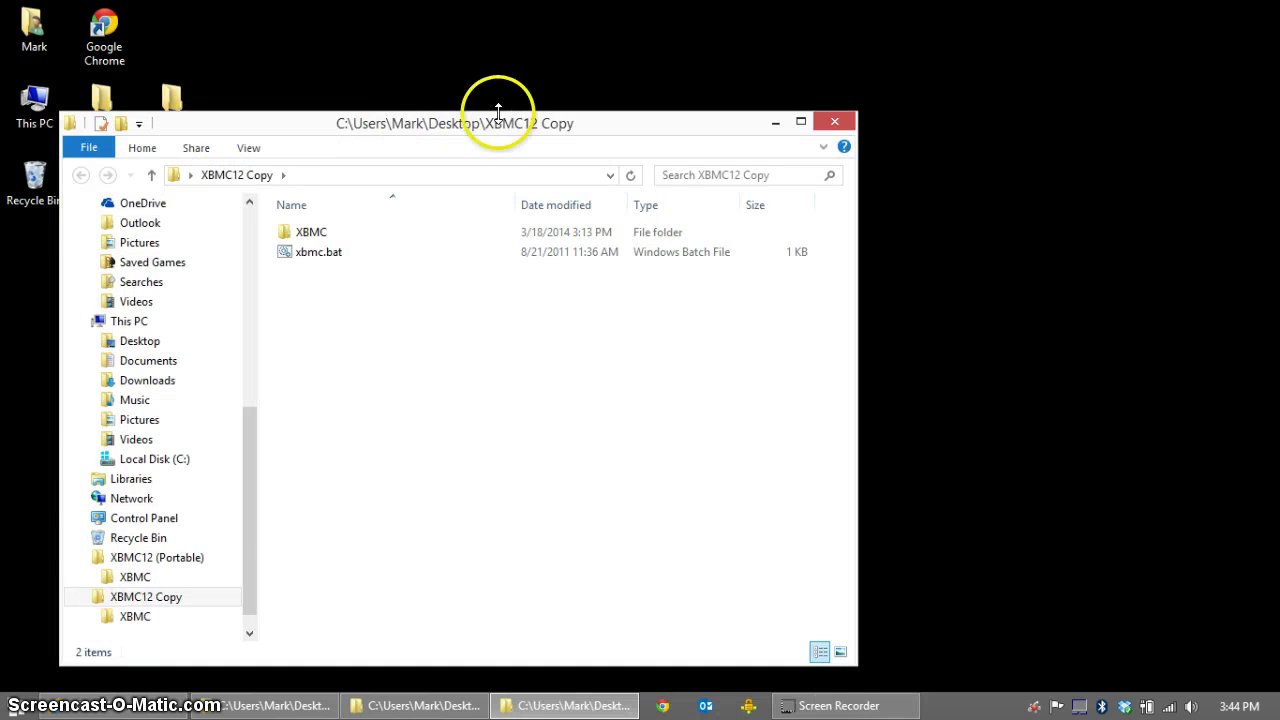
pyautogui.moveTo(488, 133); pyautogui.dragTo(568, 62)
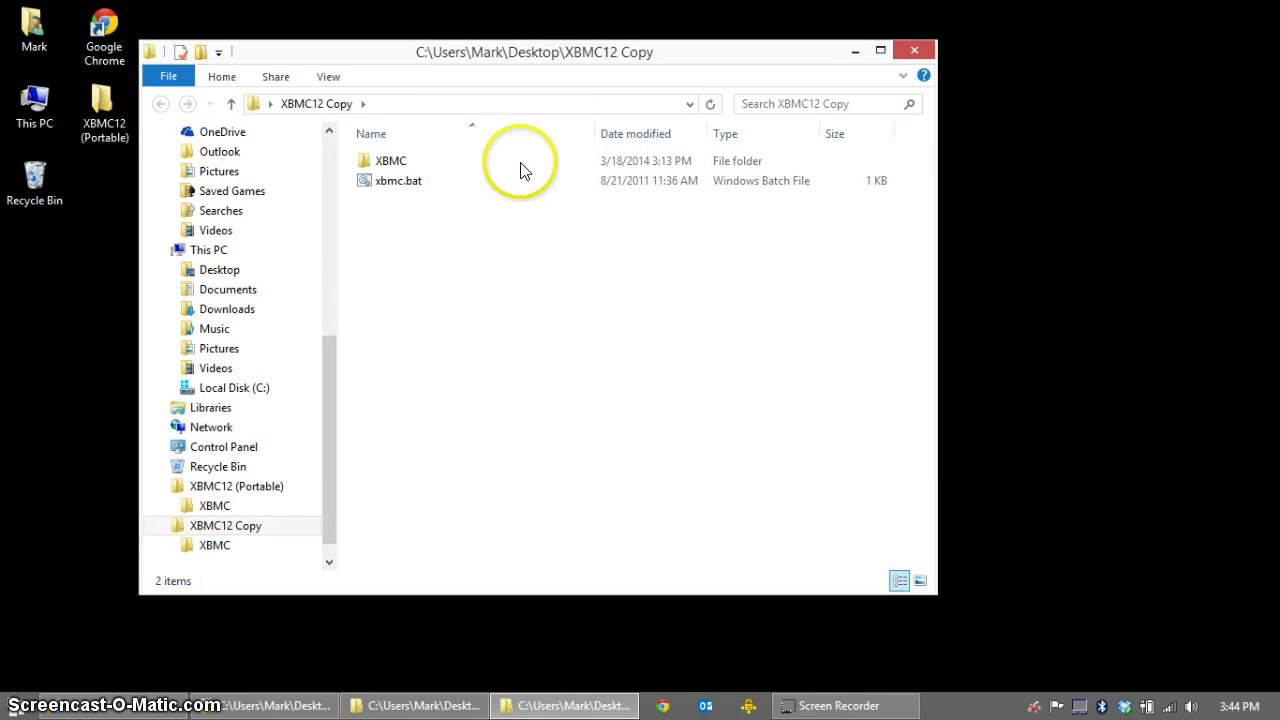
# Step: Navigate into XBMC > portable_data > userdata
pyautogui.click(450, 166)
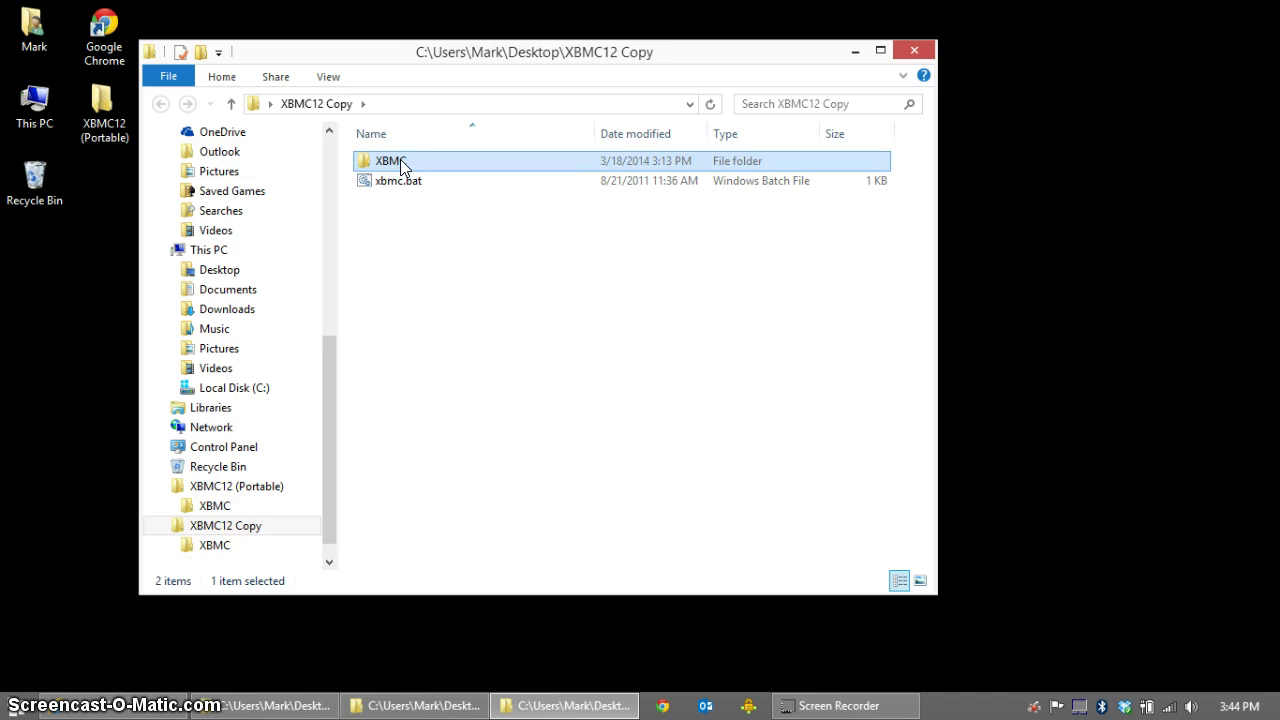
pyautogui.doubleClick(400, 166)
pyautogui.doubleClick(443, 220)
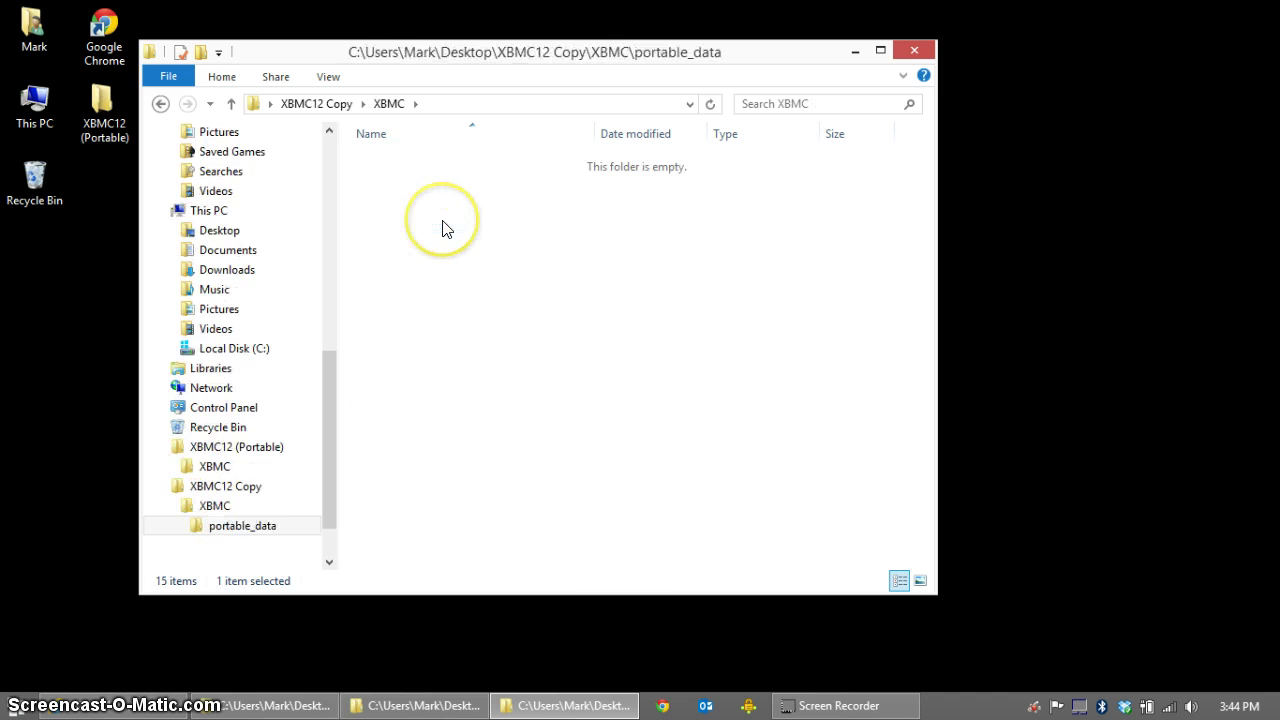
pyautogui.doubleClick(430, 259)
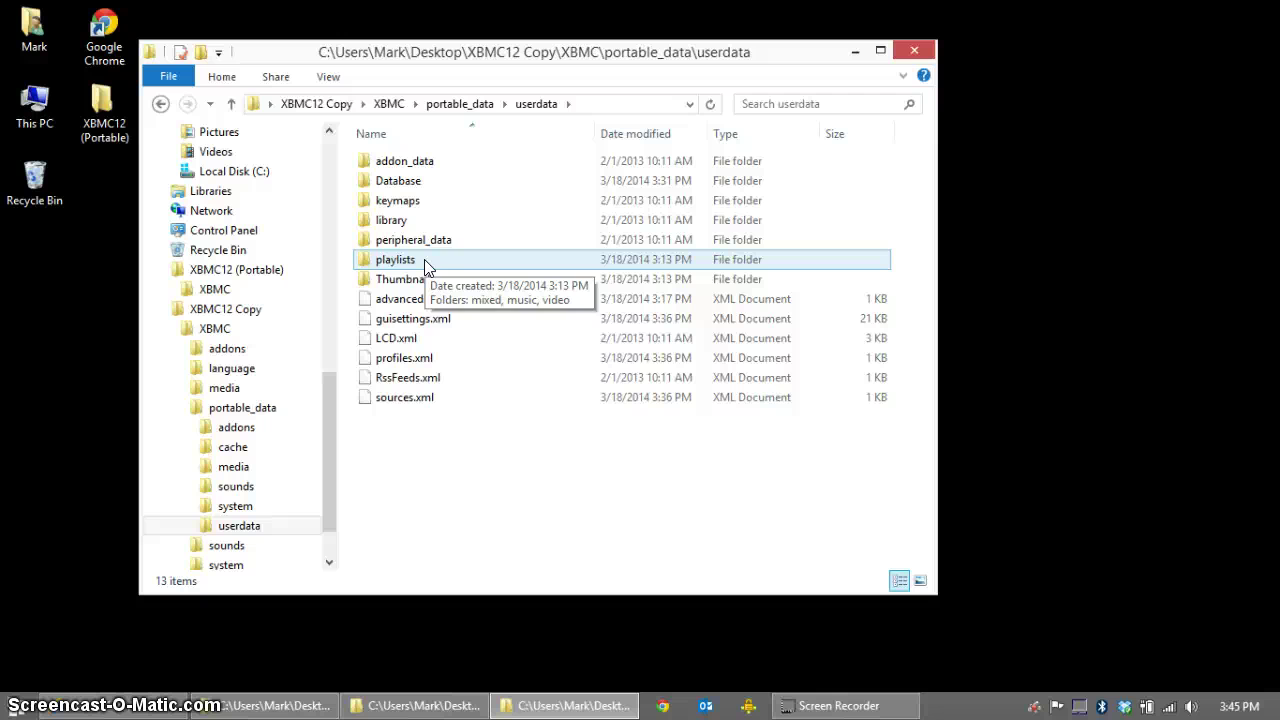
# Step: Select advancedsettings.xml among the userdata files
pyautogui.click(457, 320)
pyautogui.click(430, 298)
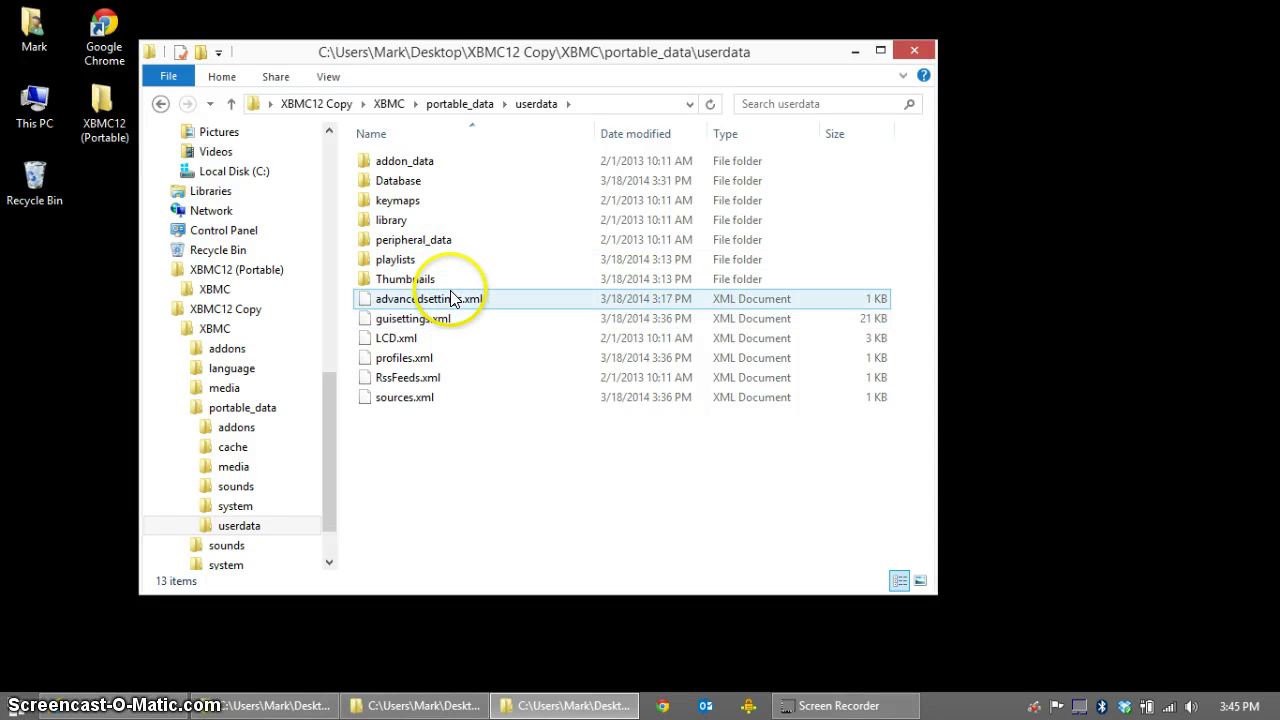
pyautogui.click(450, 318)
pyautogui.click(466, 305)
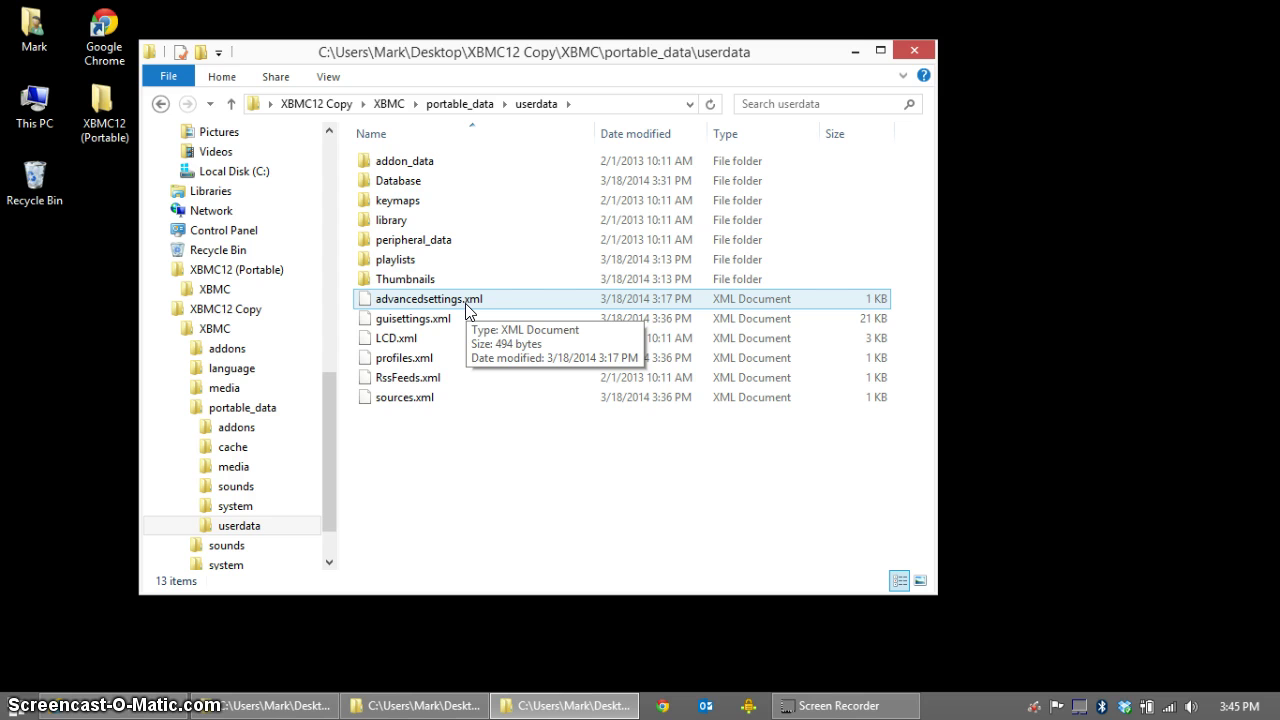
pyautogui.click(458, 301)
# Step: Check advancedsettings.xml in Notepad++ for MySQL at 192.168.1.91:3306, save, and close it
pyautogui.rightClick(455, 302)
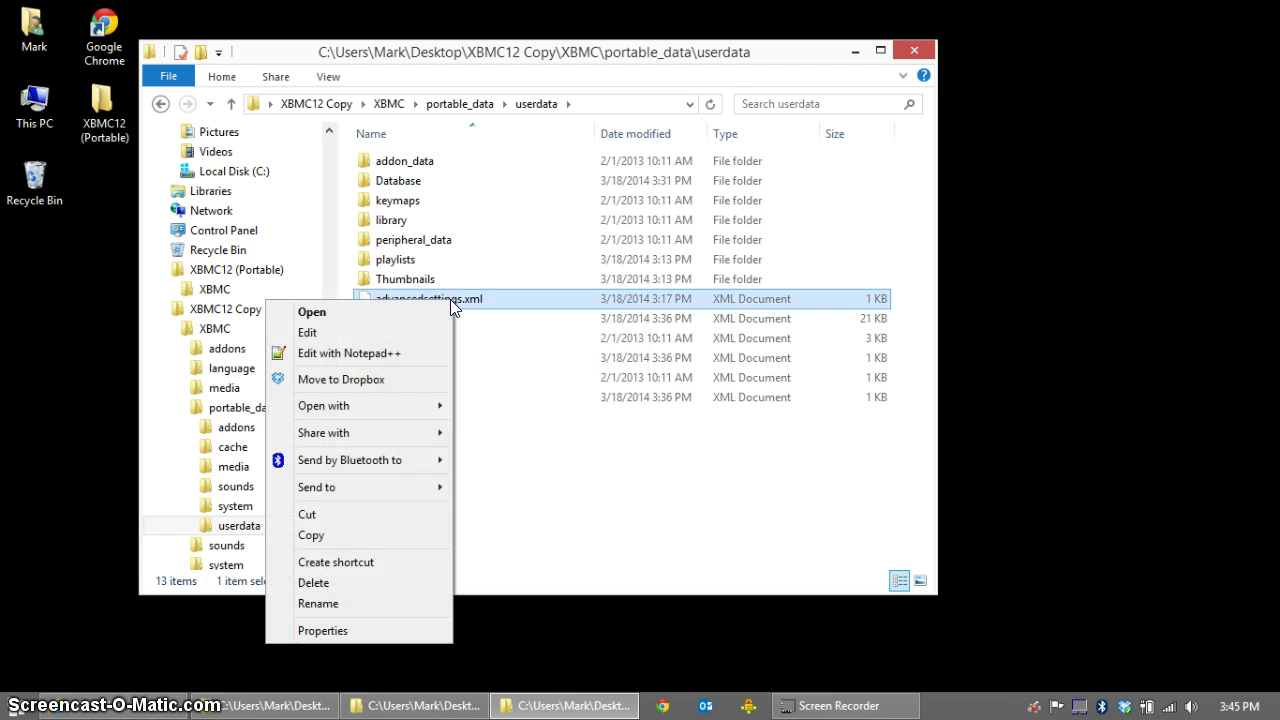
pyautogui.click(430, 349)
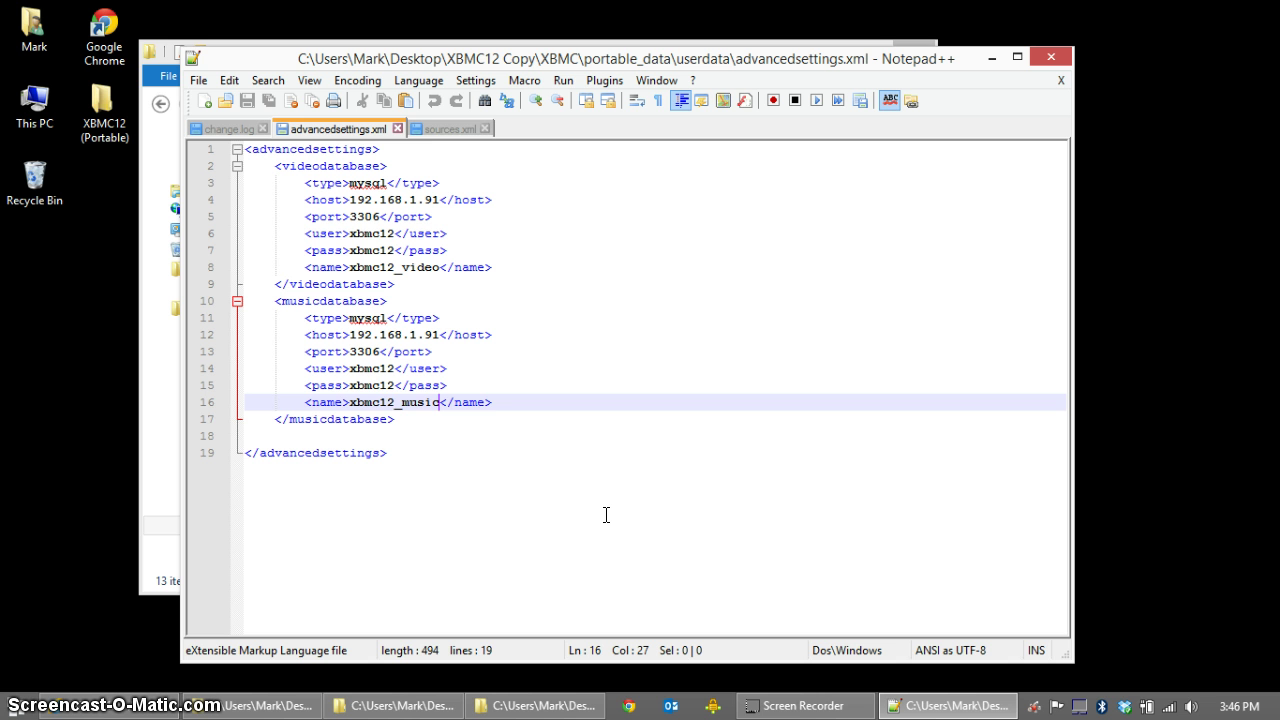
pyautogui.moveTo(401, 402); pyautogui.dragTo(455, 402)
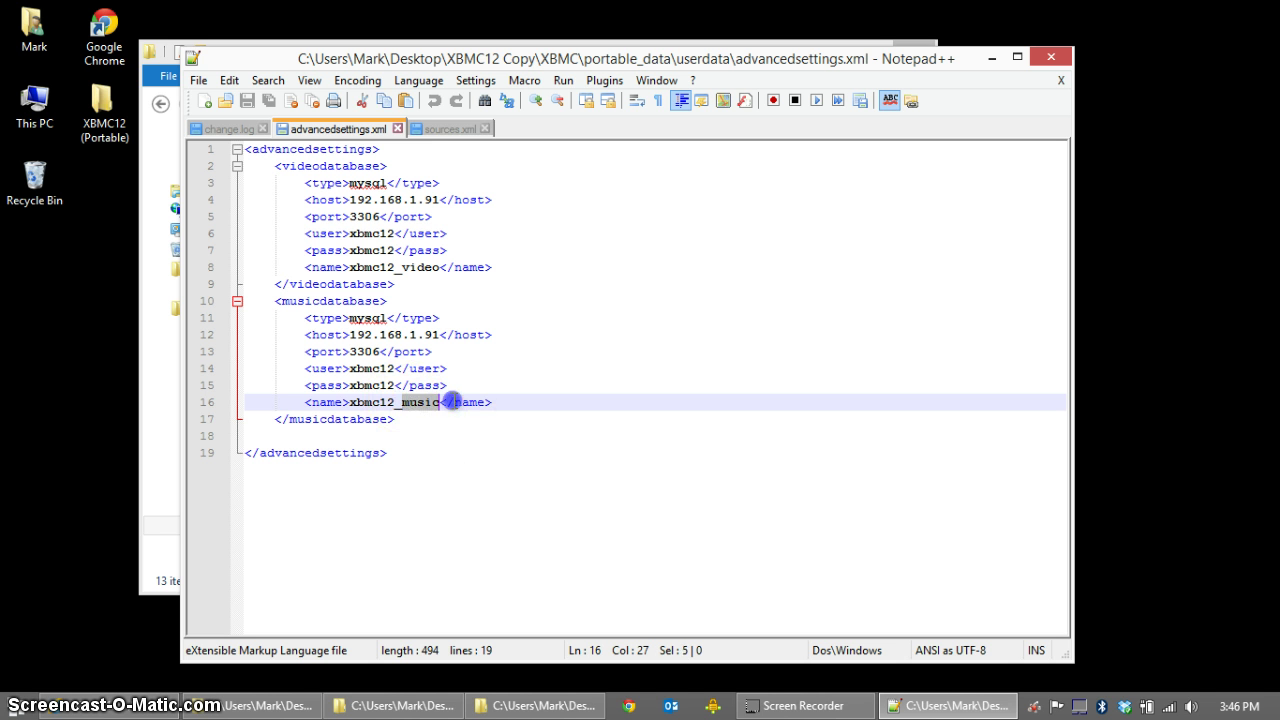
pyautogui.click(245, 100)
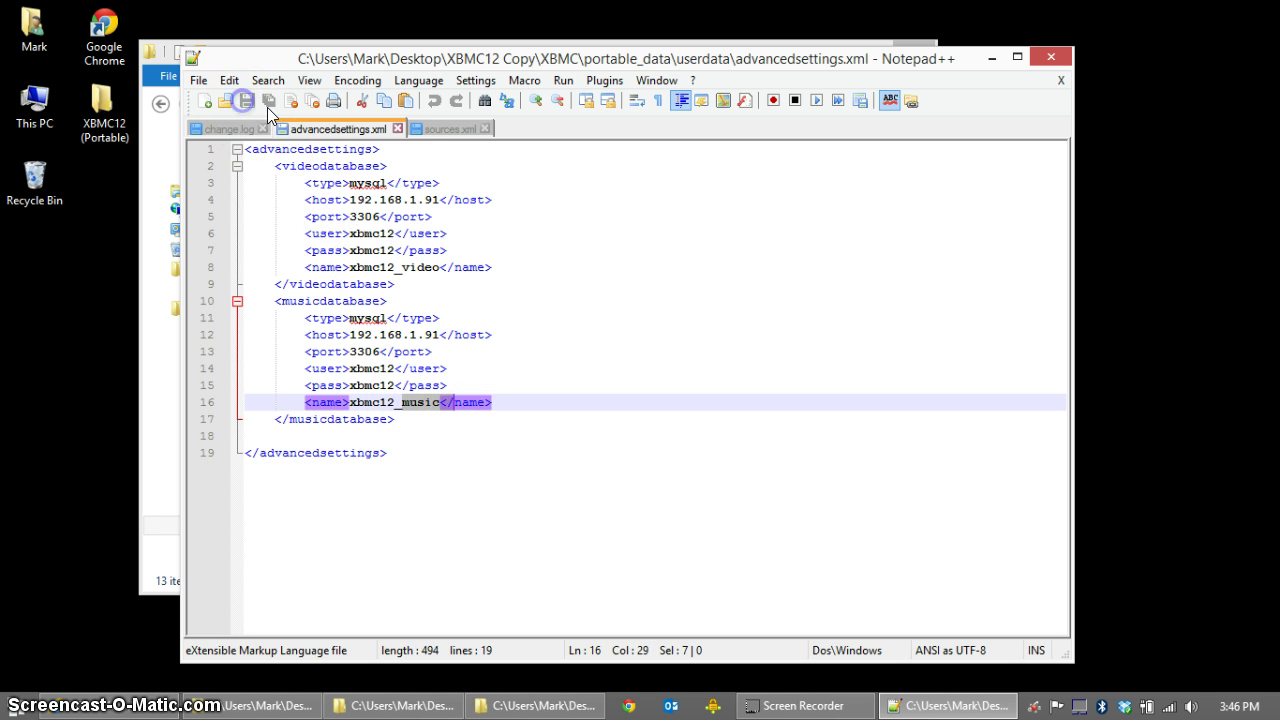
pyautogui.click(1058, 60)
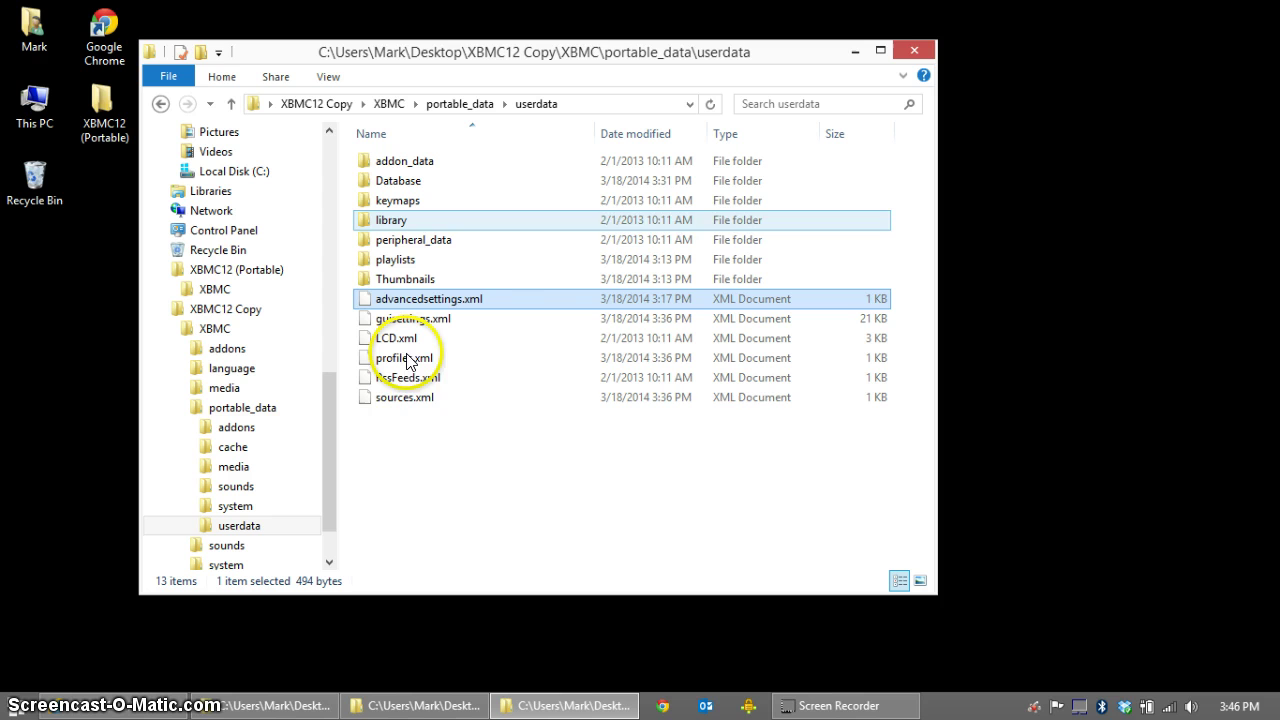
# Step: Select sources.xml, then climb via the breadcrumbs to the XBMC12 Copy folder
pyautogui.click(404, 400)
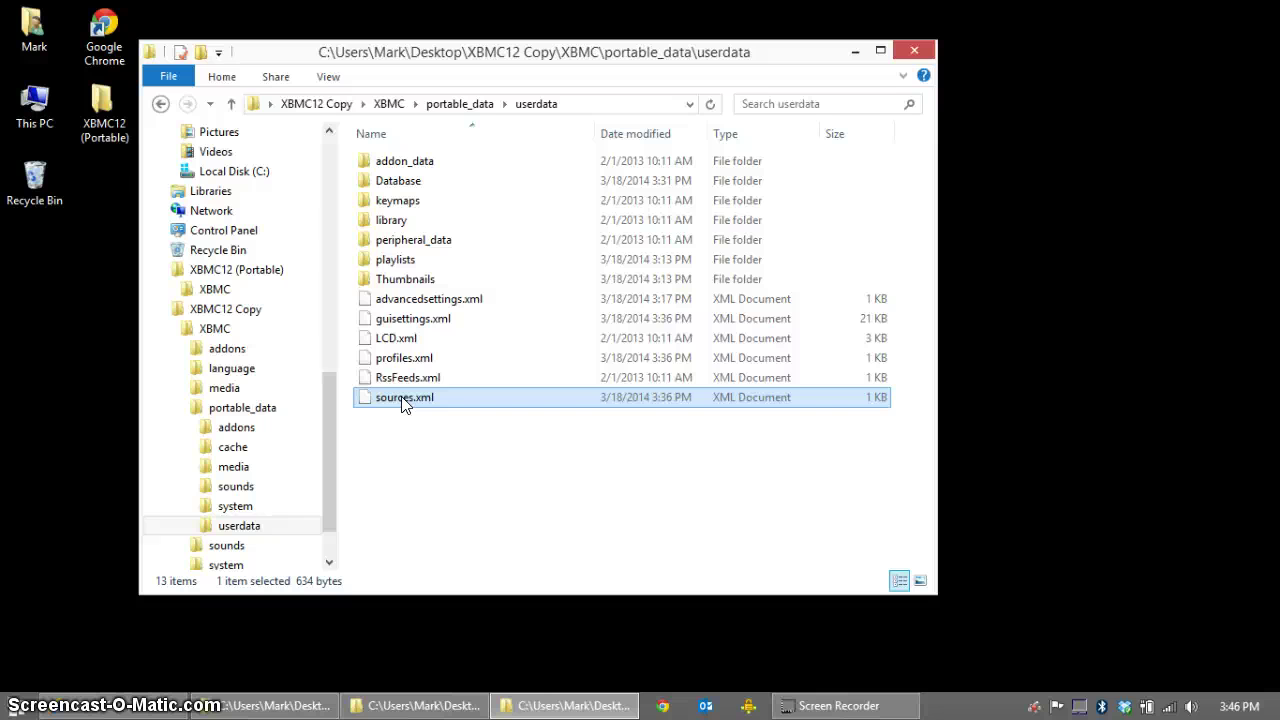
pyautogui.click(389, 110)
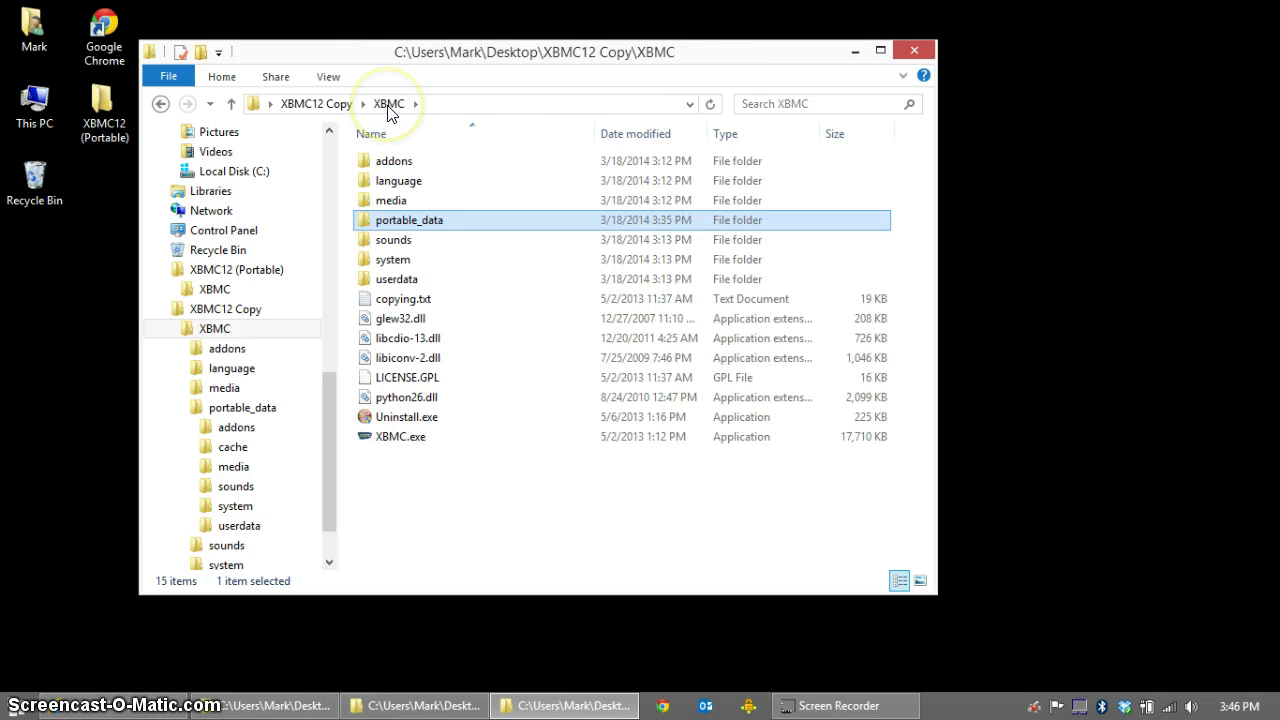
pyautogui.click(337, 107)
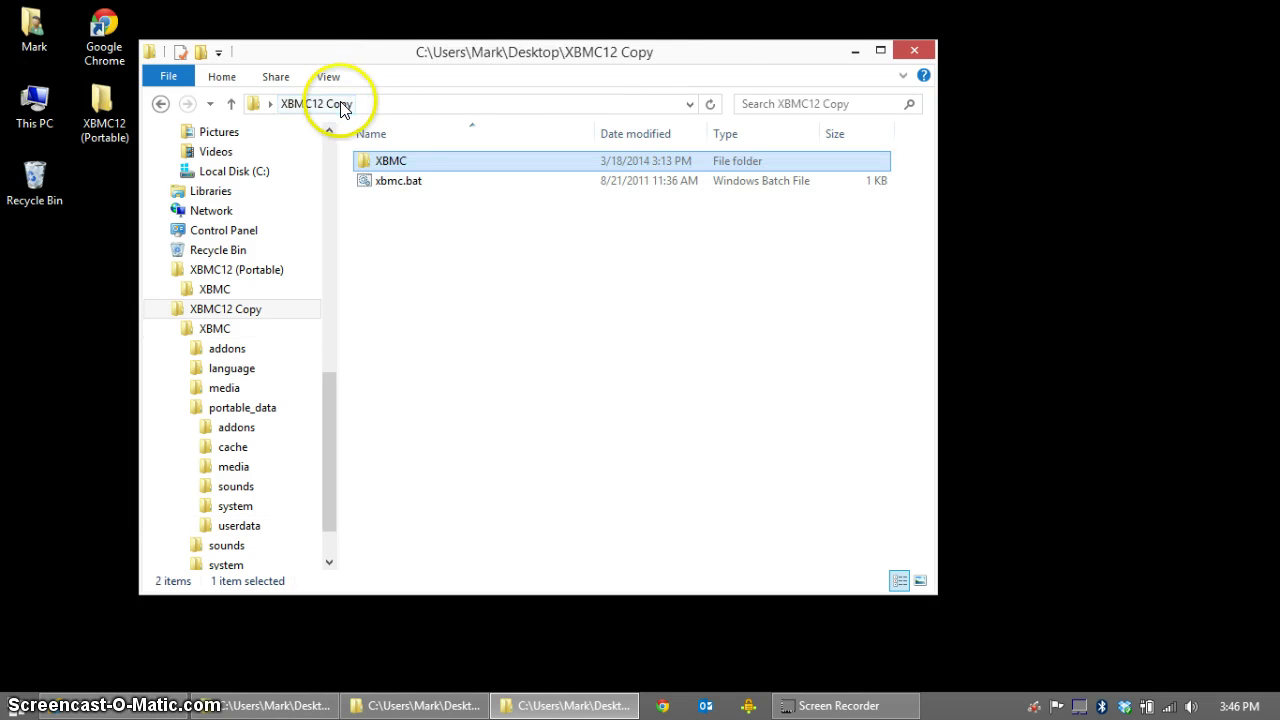
# Step: Launch XBMC 12.2 Frodo by running xbmc.bat from XBMC12 Copy
pyautogui.doubleClick(398, 181)
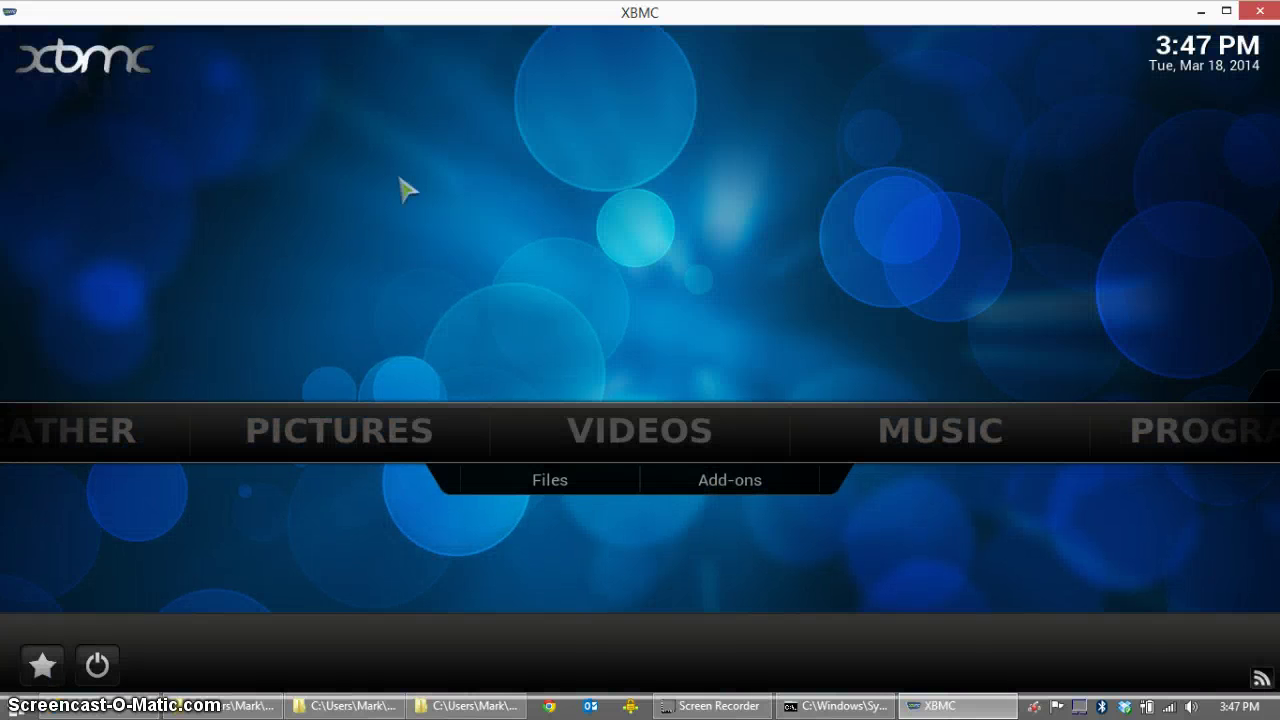
# Step: Go to Videos > Files to list the Films and TV sources and the Add Videos entry
pyautogui.click(634, 432)
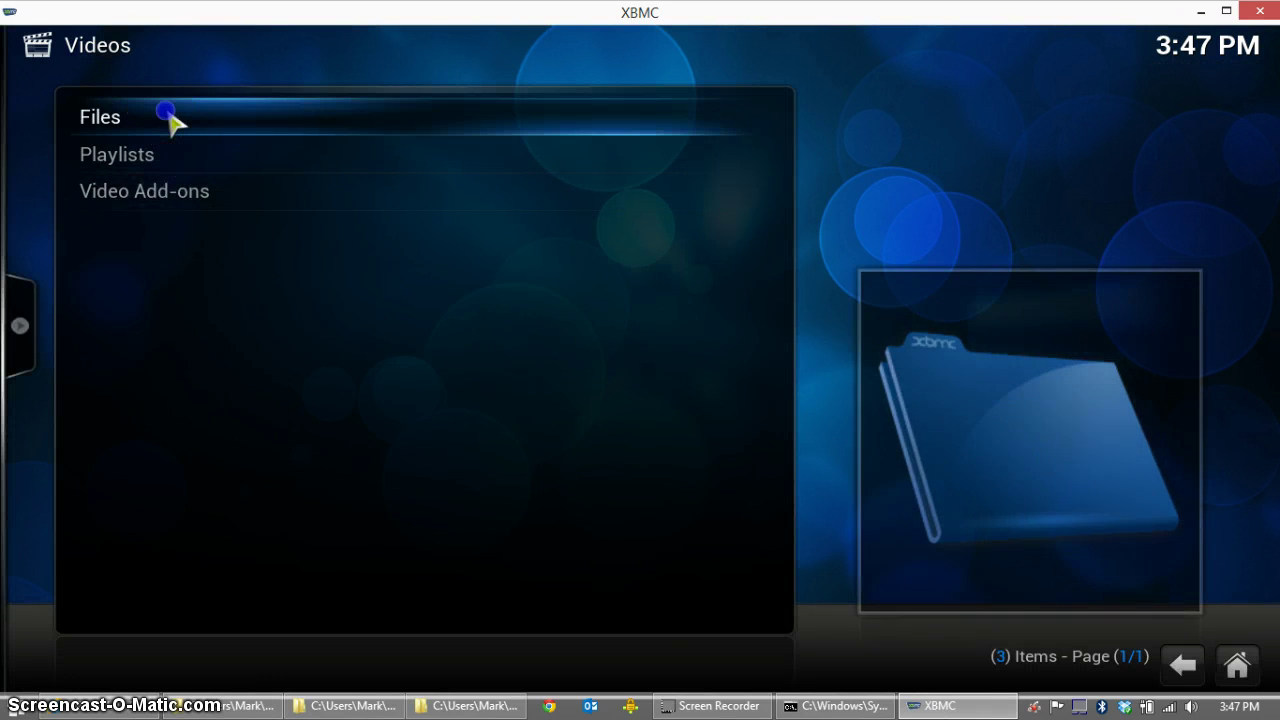
pyautogui.click(168, 118)
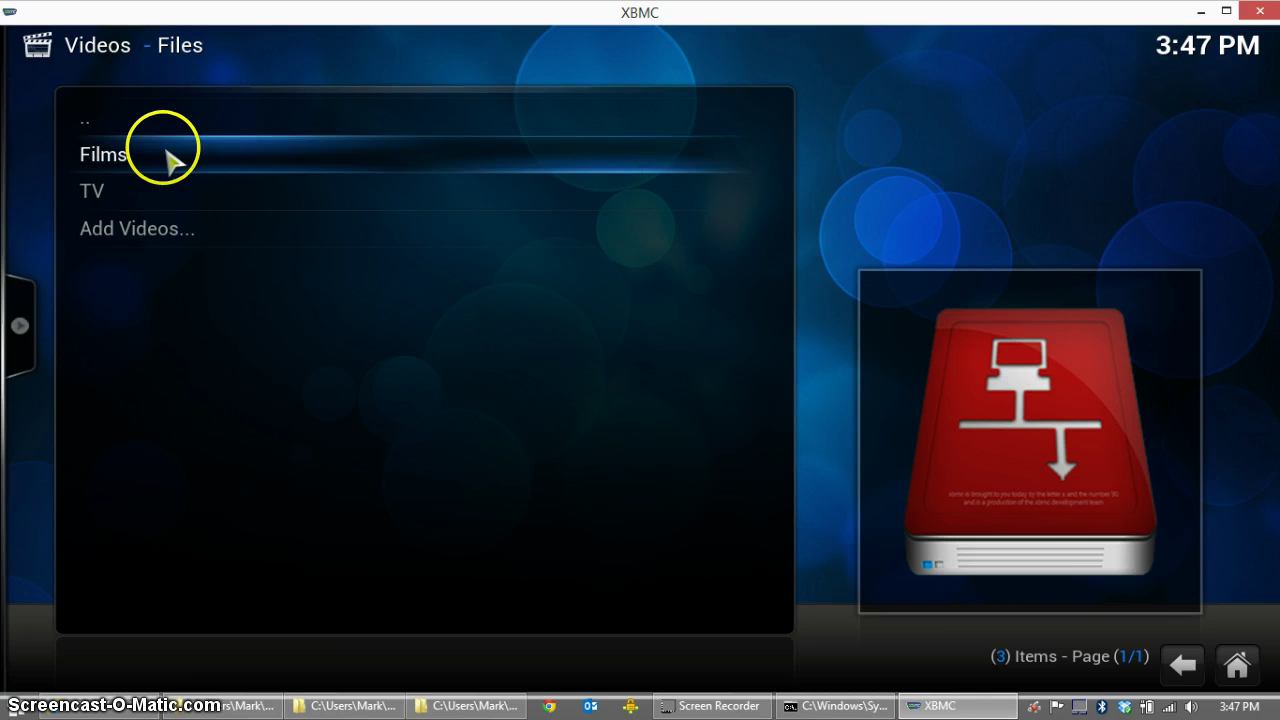
pyautogui.click(165, 205)
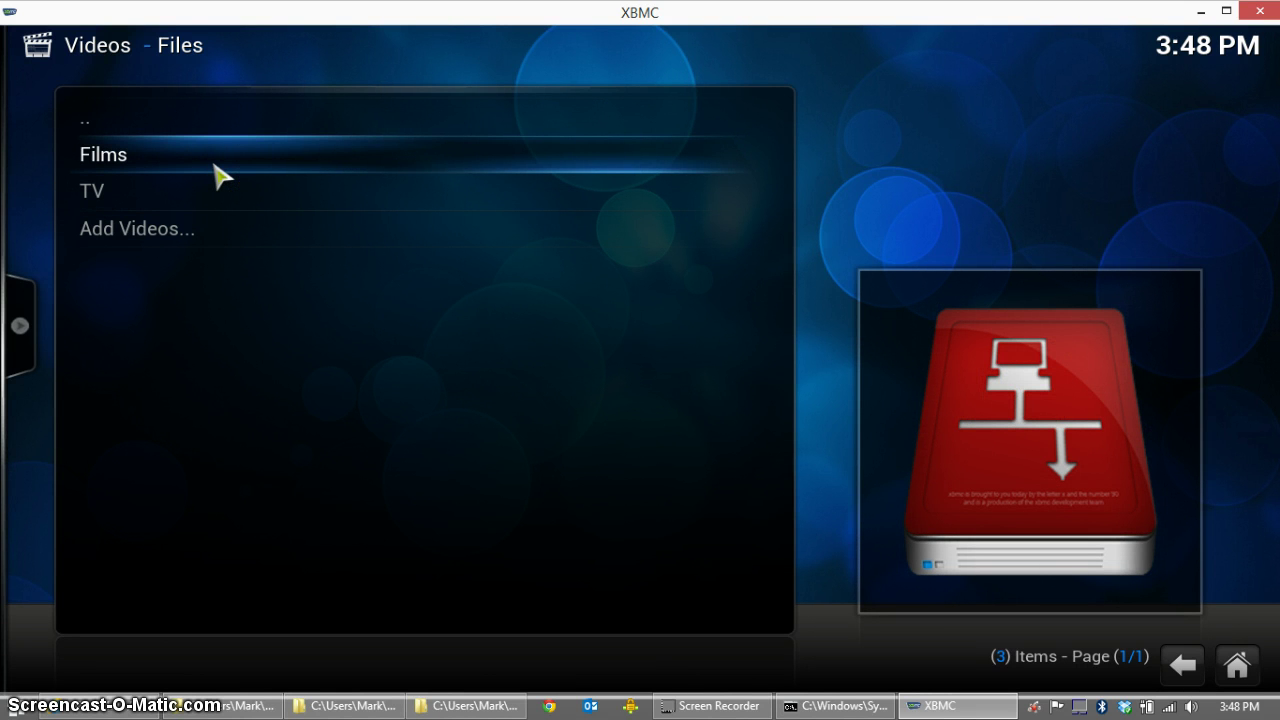
# Step: Set the Films source content to Movies with The Movie Database scraper and scan it
pyautogui.rightClick(212, 162)
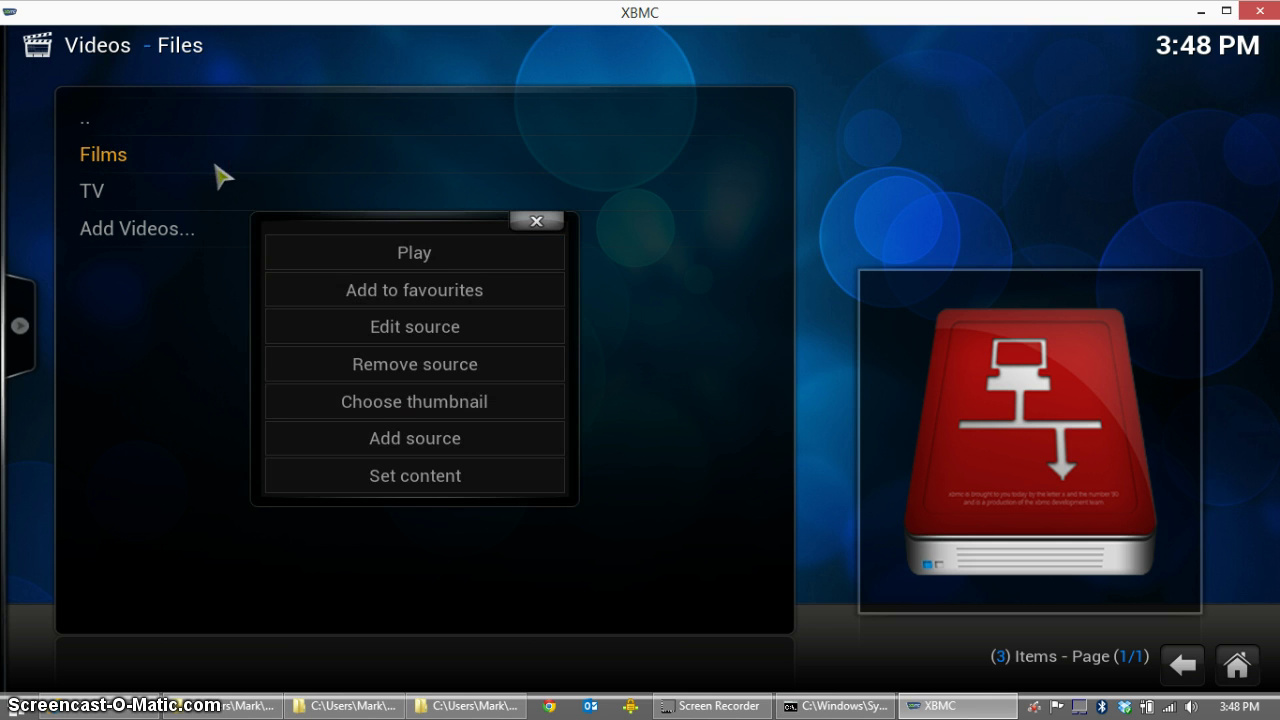
pyautogui.click(438, 478)
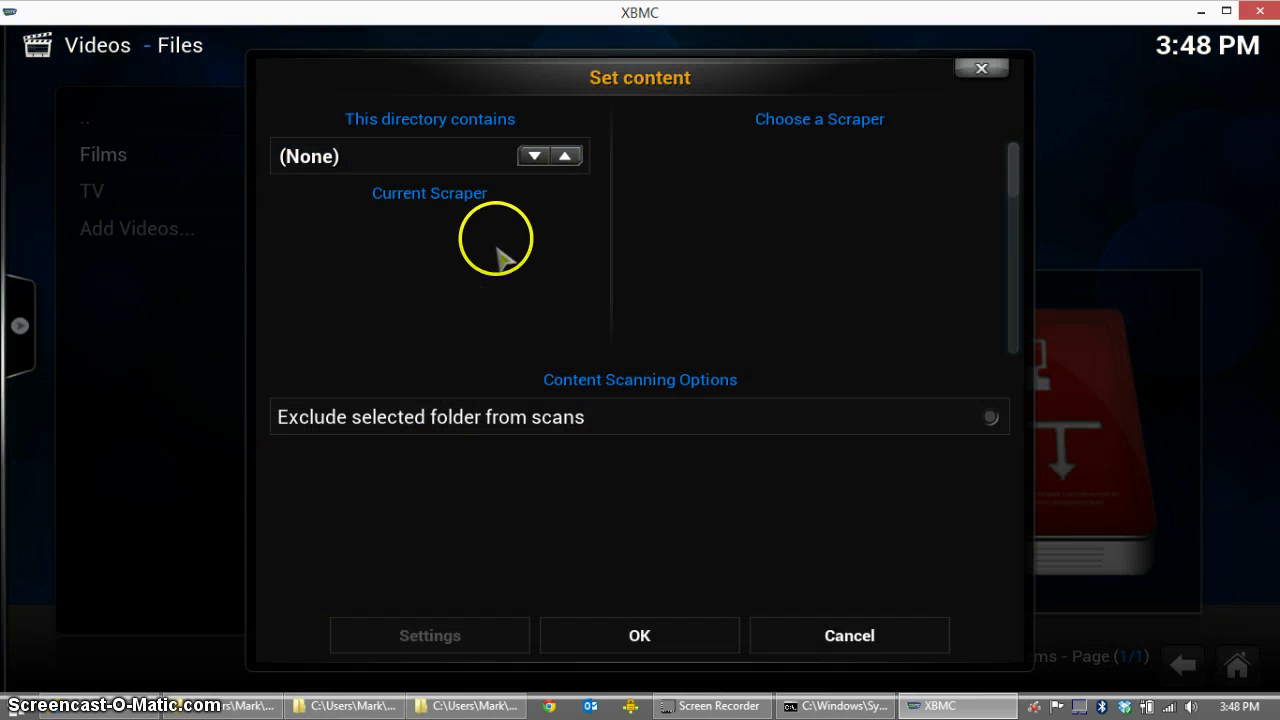
pyautogui.click(531, 160)
pyautogui.click(531, 162)
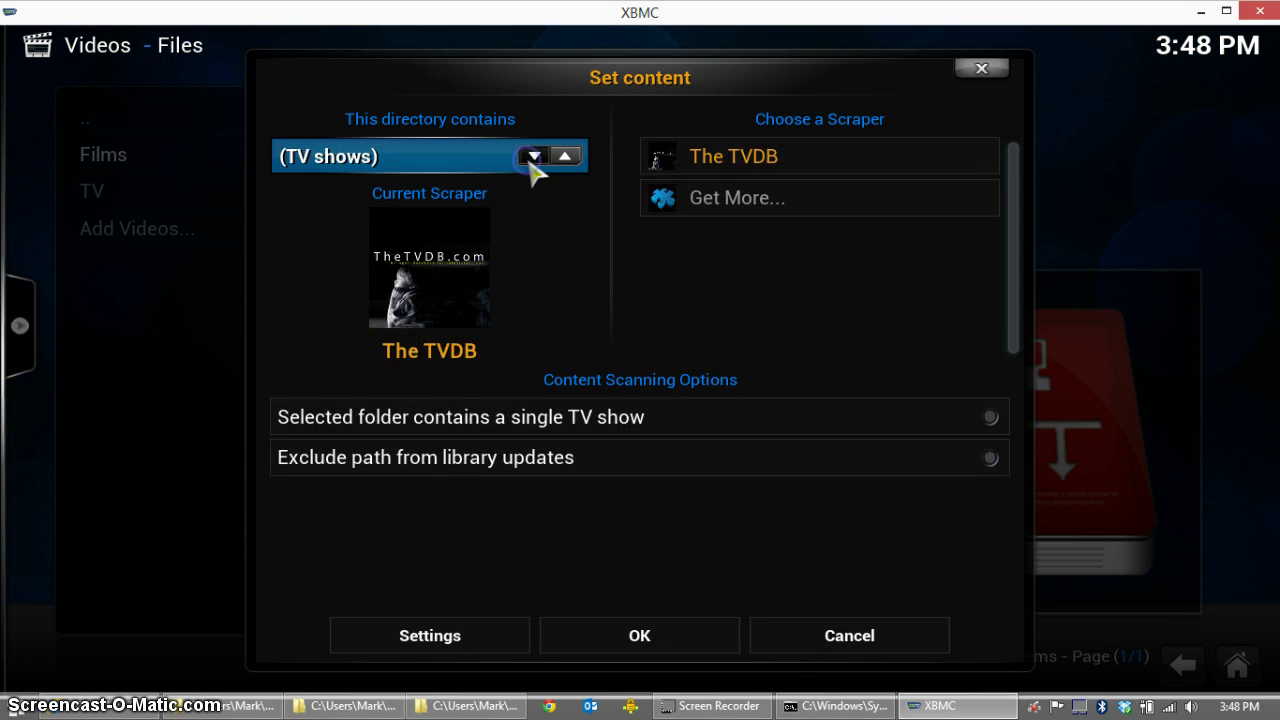
pyautogui.click(531, 160)
pyautogui.click(634, 634)
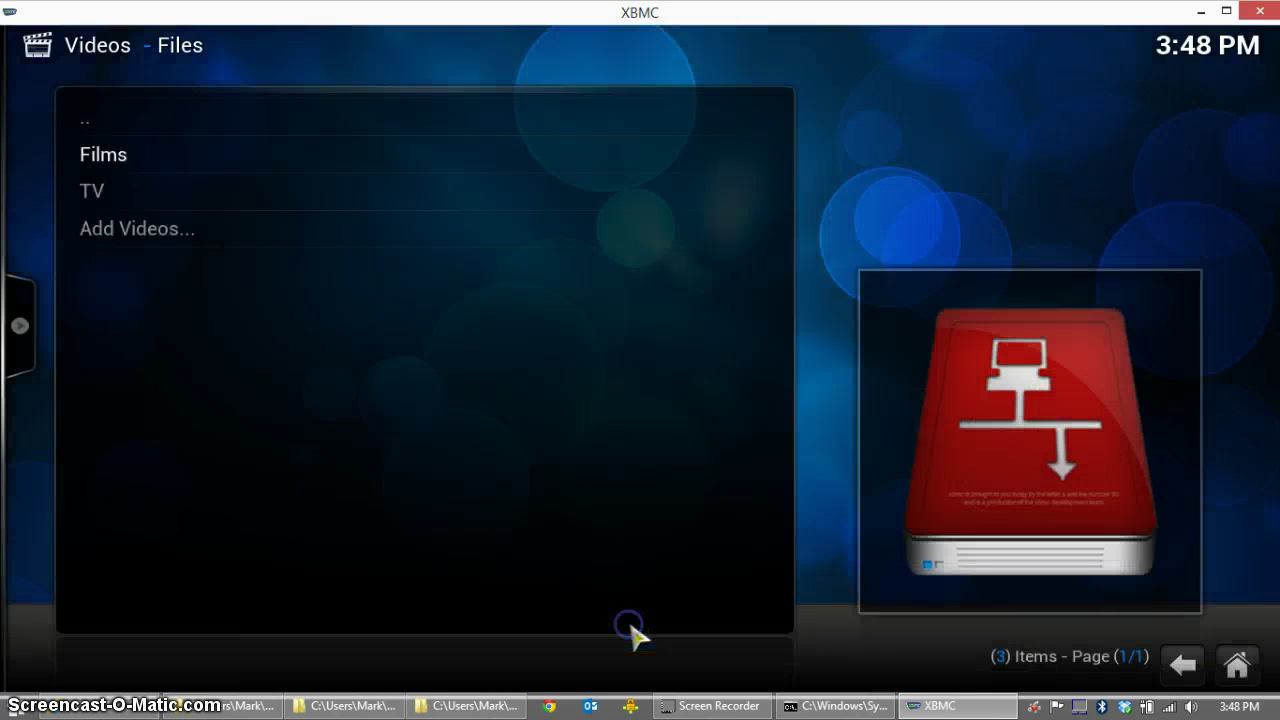
pyautogui.click(560, 423)
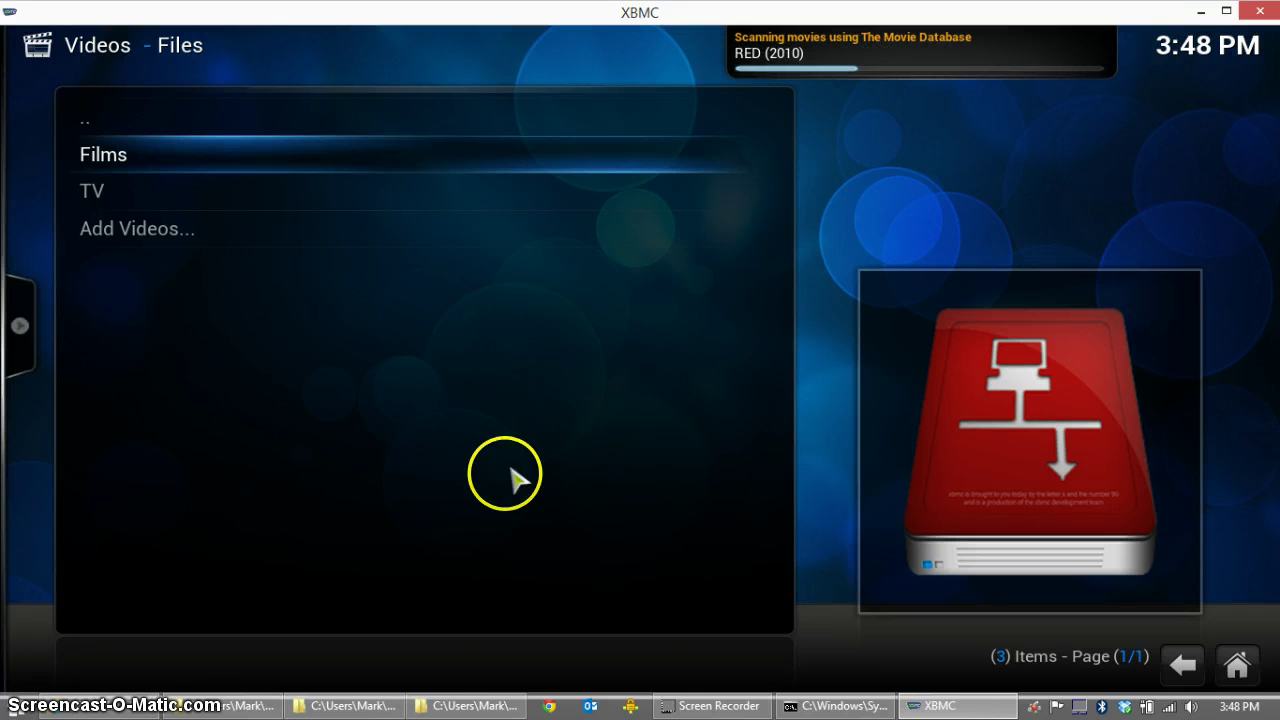
# Step: Show phpMyAdmin's Databases page listing xbmc12_music32 and xbmc12_video75
pyautogui.click(114, 703)
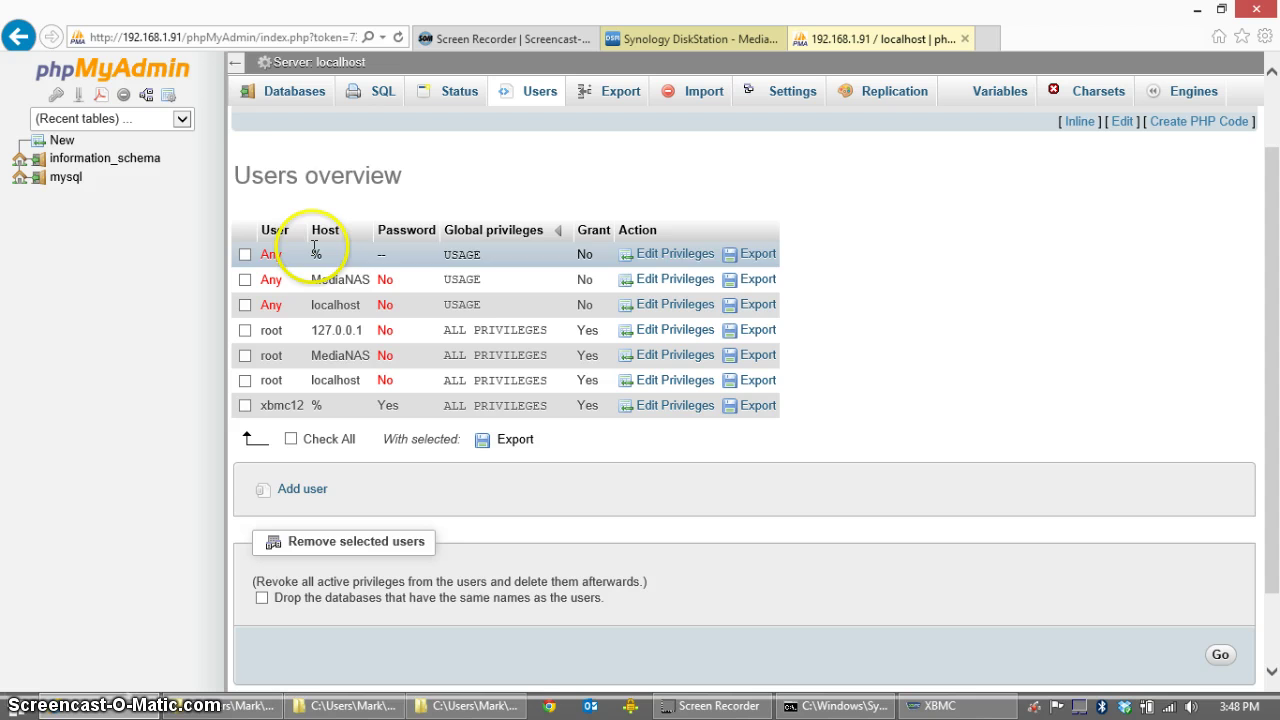
pyautogui.click(298, 100)
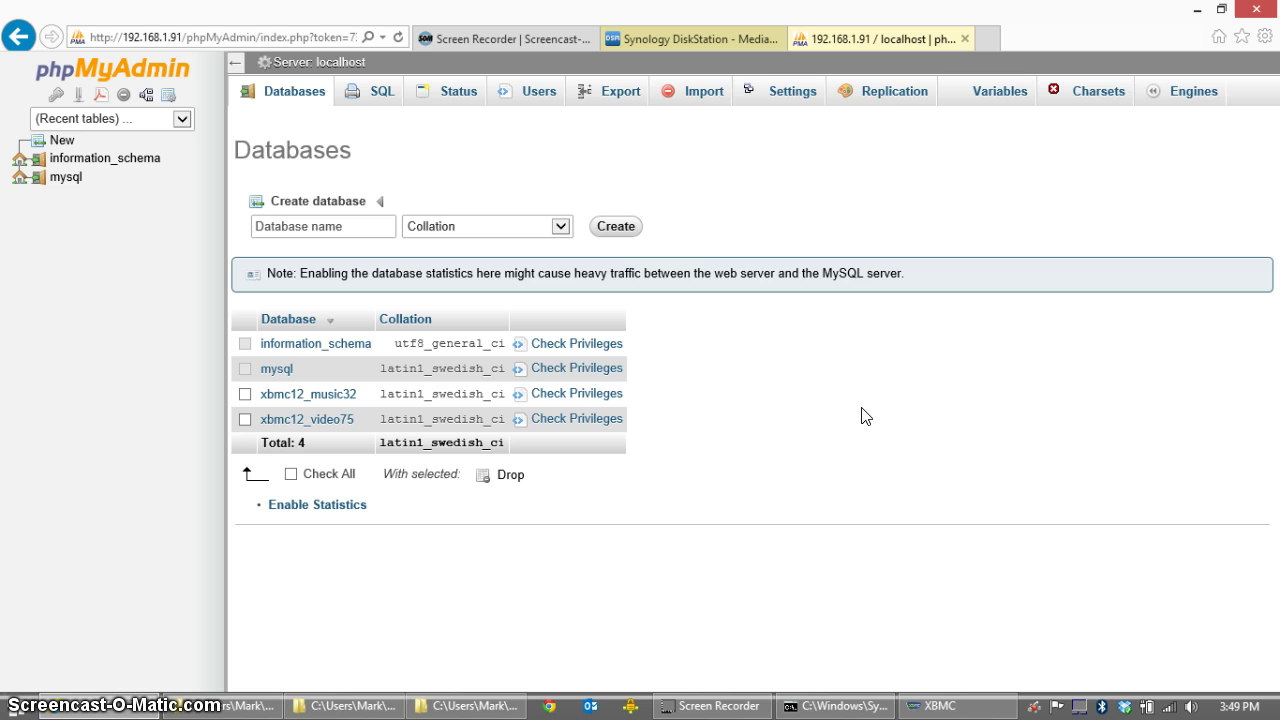
# Step: Return to XBMC and list the six scanned movies by title, Gladiator to Transformers
pyautogui.click(1197, 9)
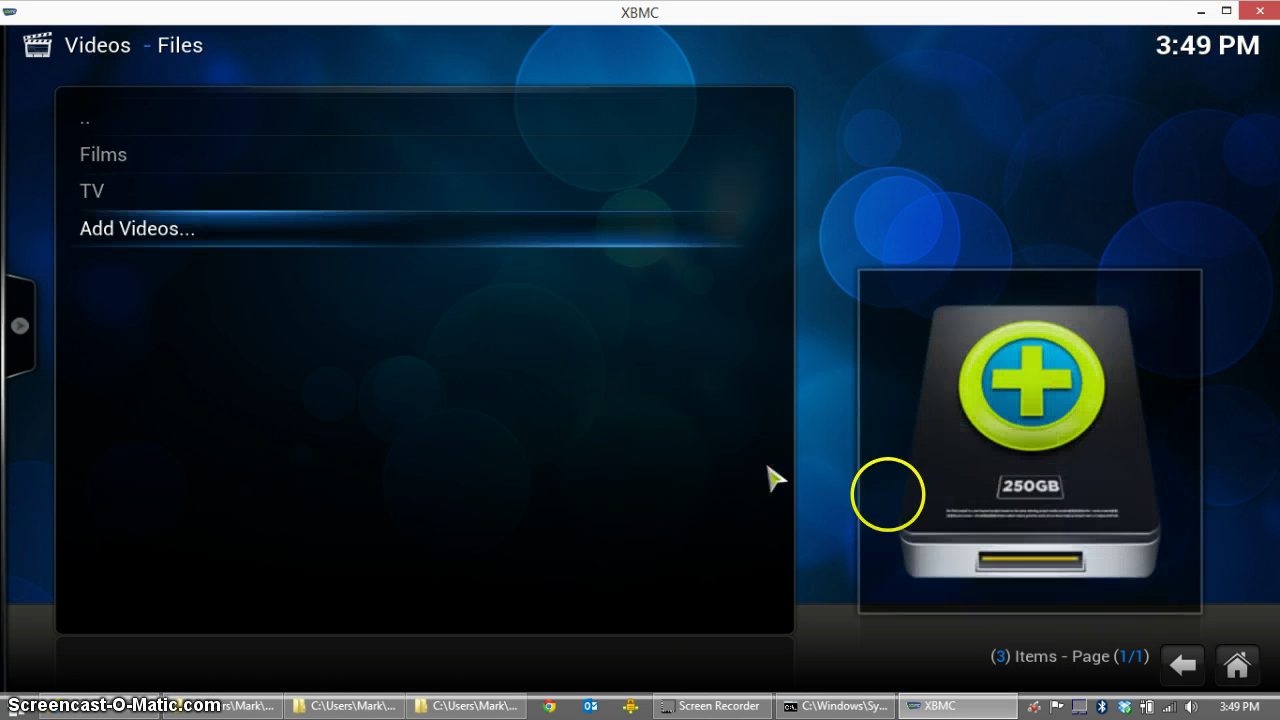
pyautogui.click(1240, 664)
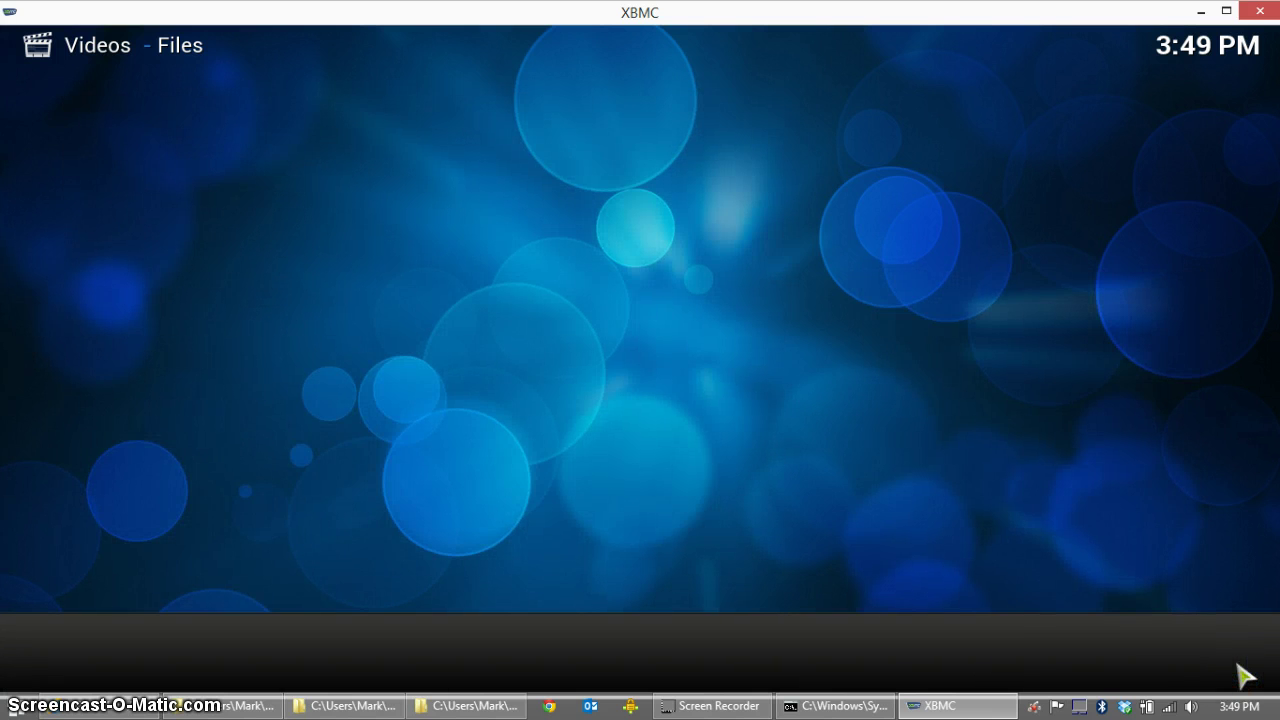
pyautogui.scroll(-1, 571, 423)
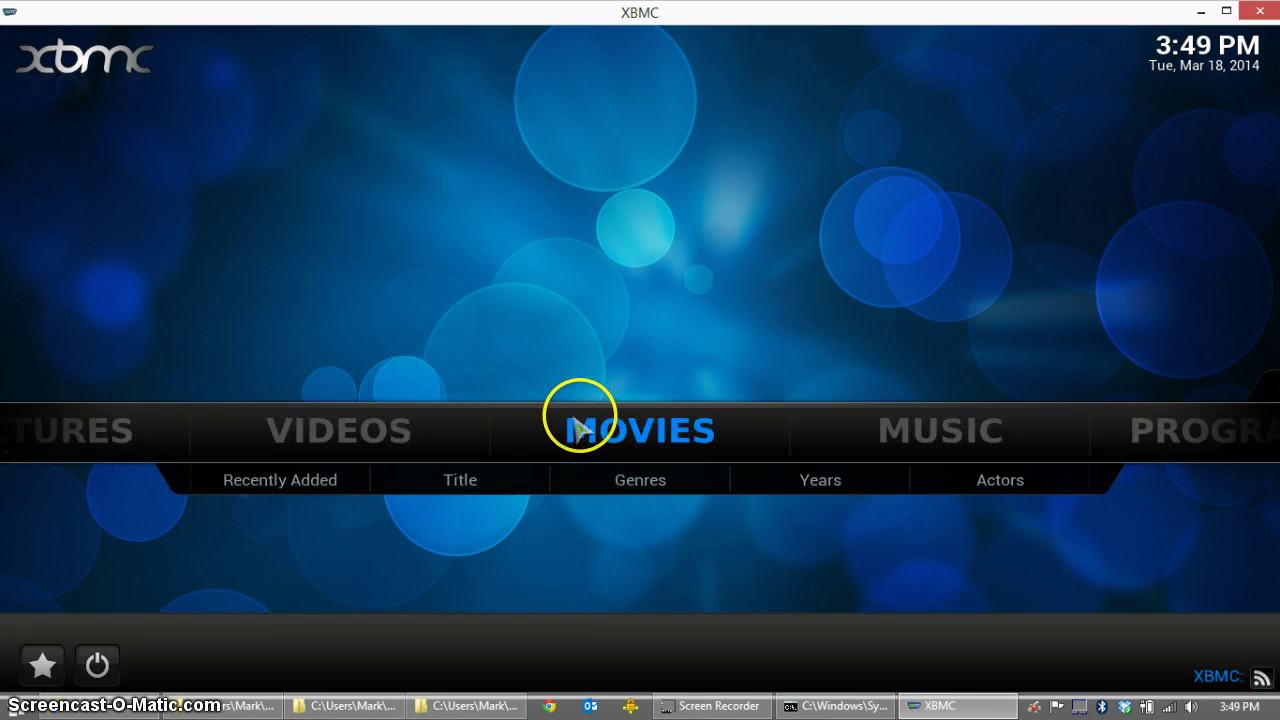
pyautogui.click(598, 430)
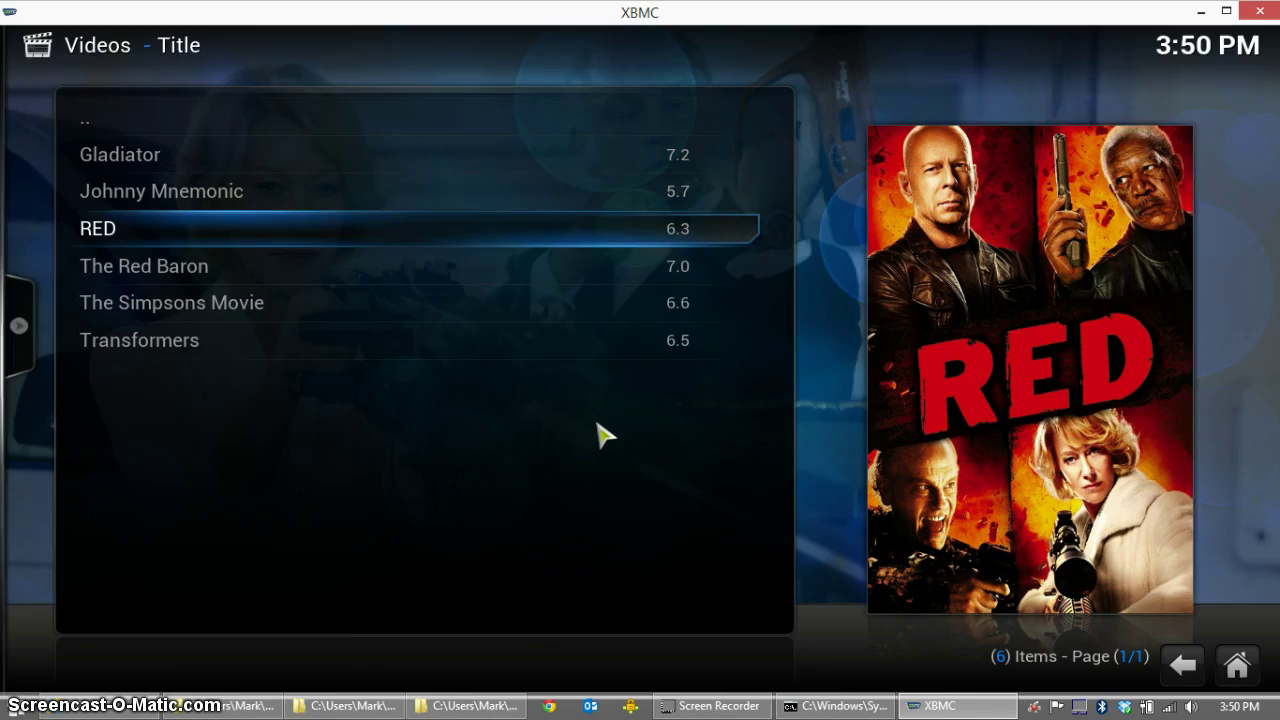